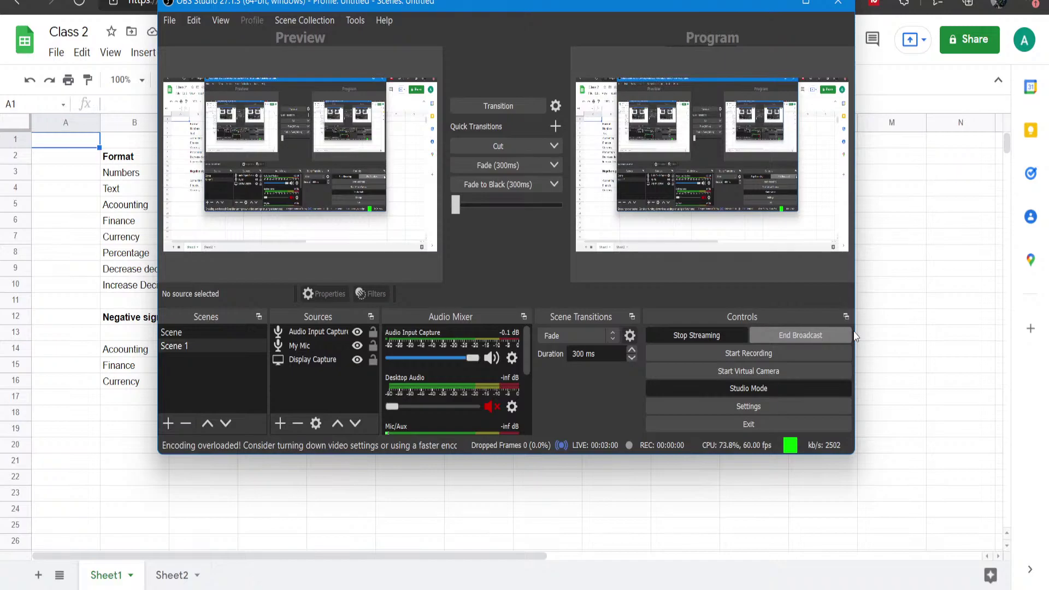
left_click(891, 317)
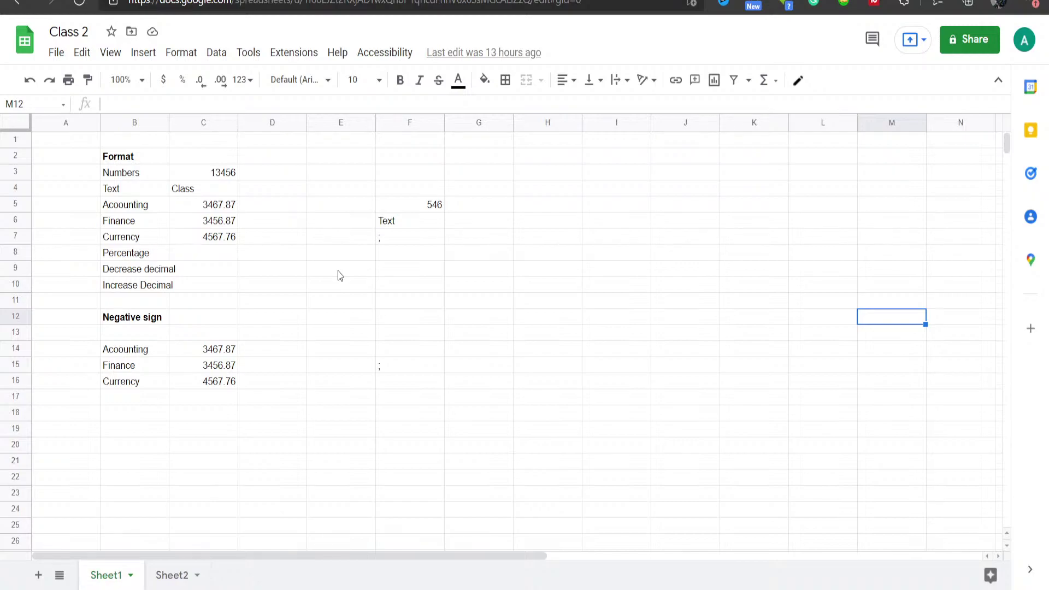
left_click(402, 284)
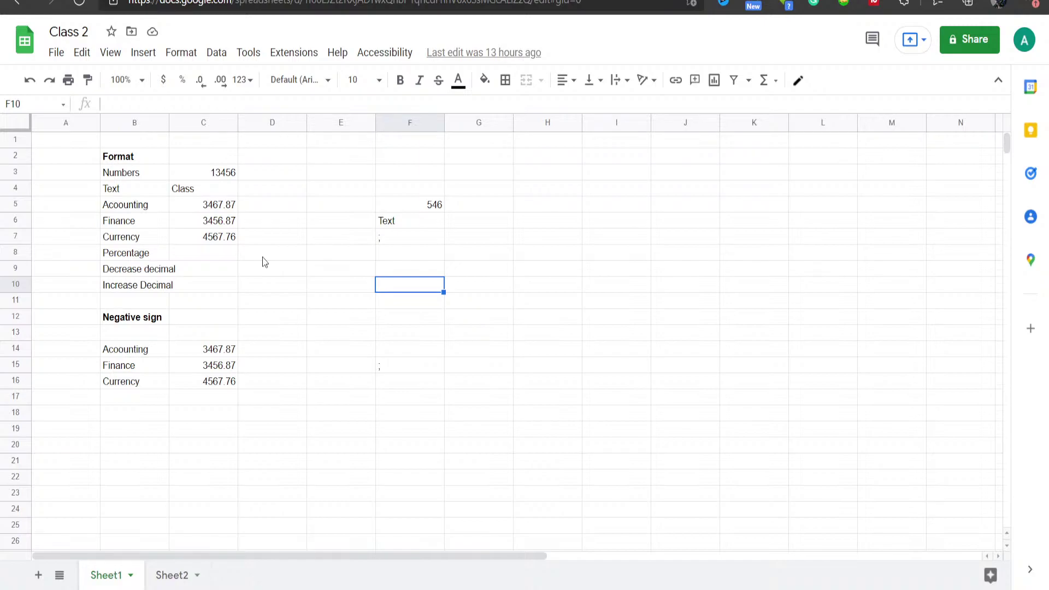
left_click(156, 174)
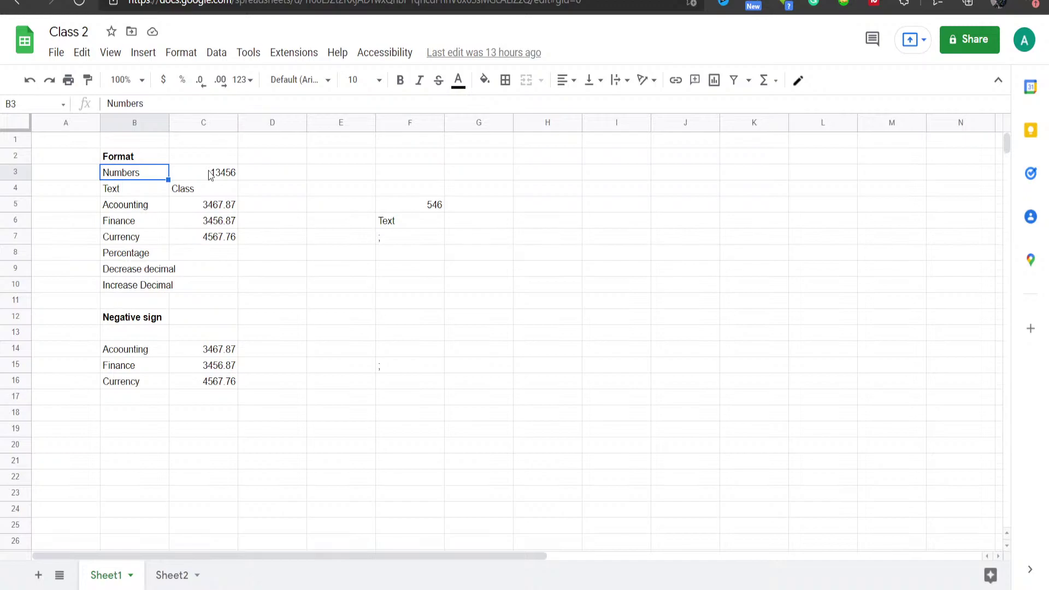
Step: Enter the number 126 in H5 and a person's first name as sample text in H6
type("abhi")
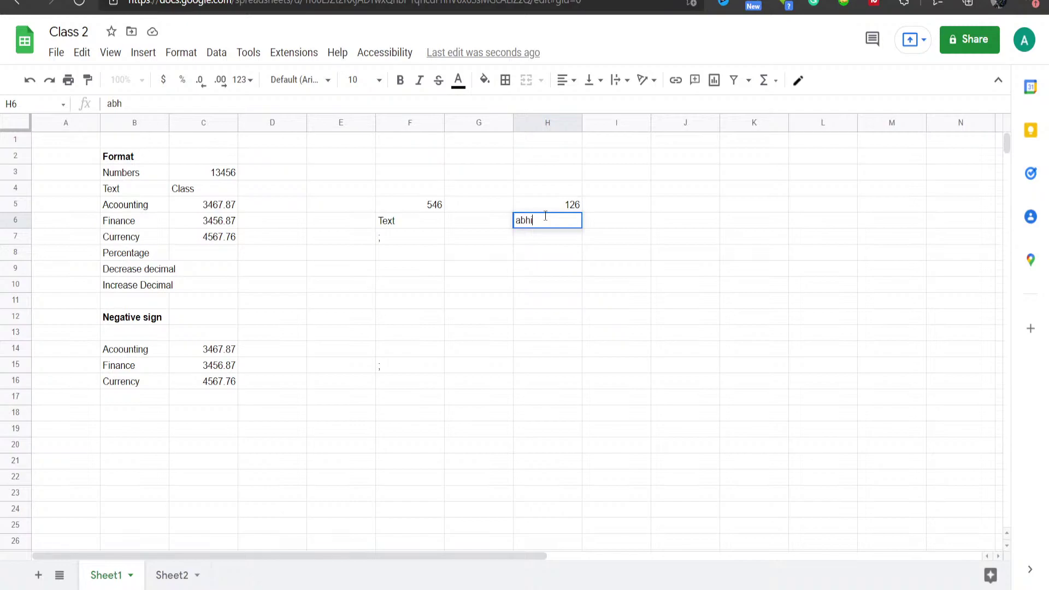
type("shek")
left_click(545, 253)
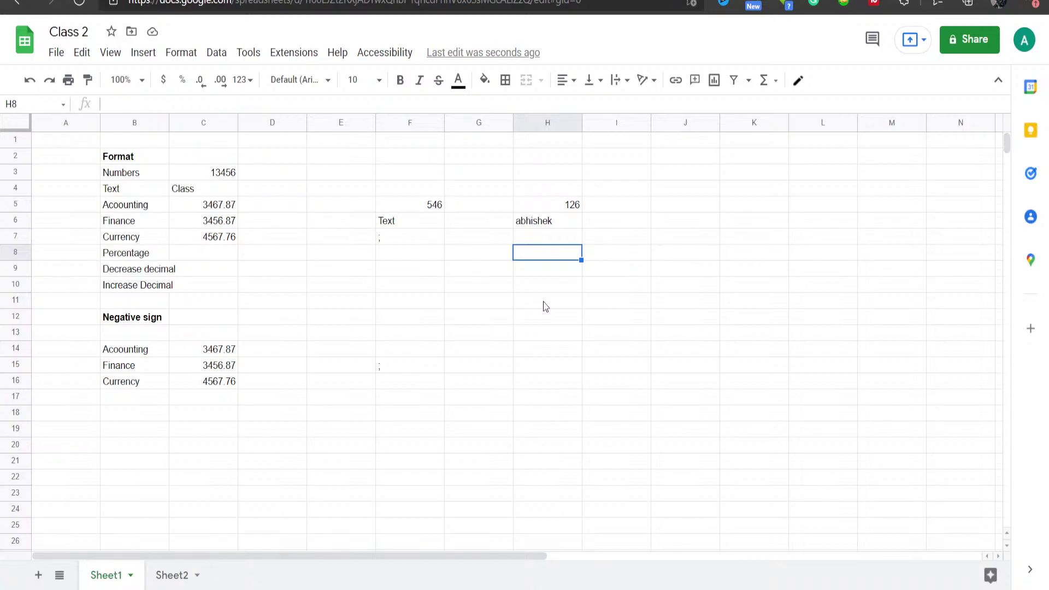
Step: Apply the Accounting number format to the Accounting value in C5
left_click(208, 220)
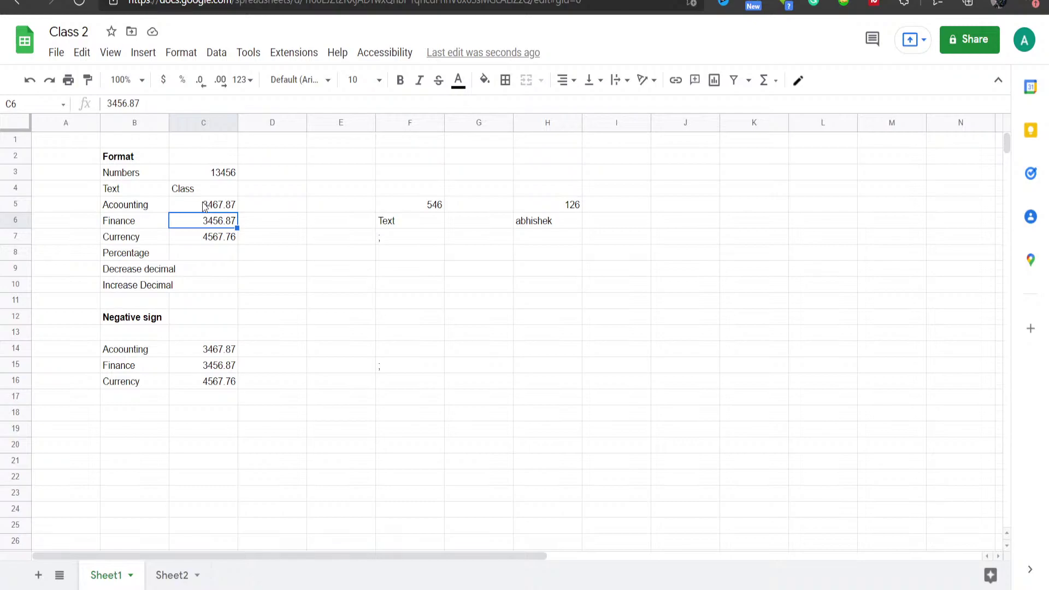
left_click(203, 207)
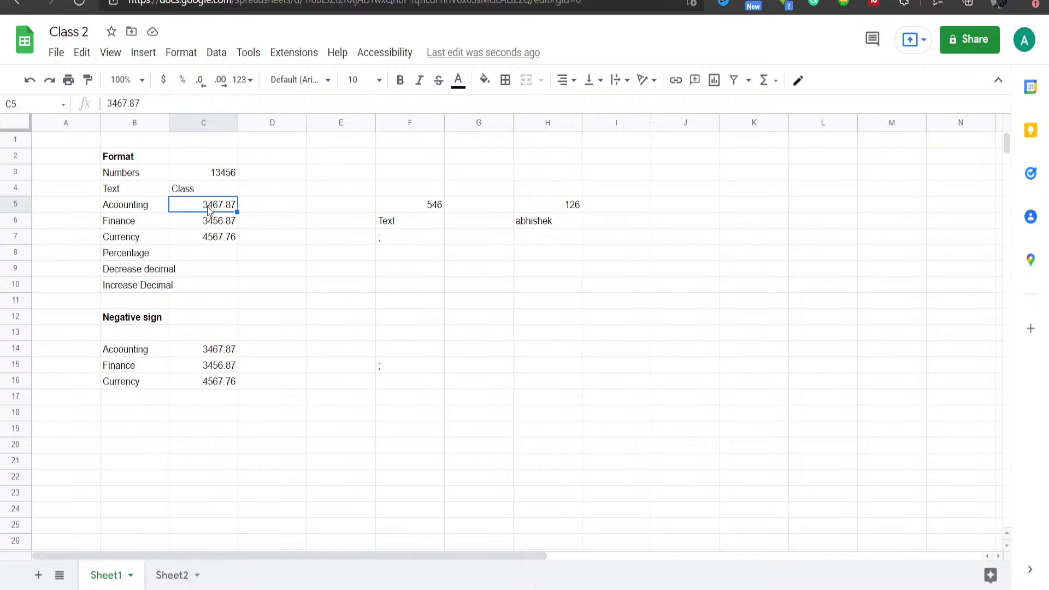
left_click(181, 52)
mouse_move(359, 120)
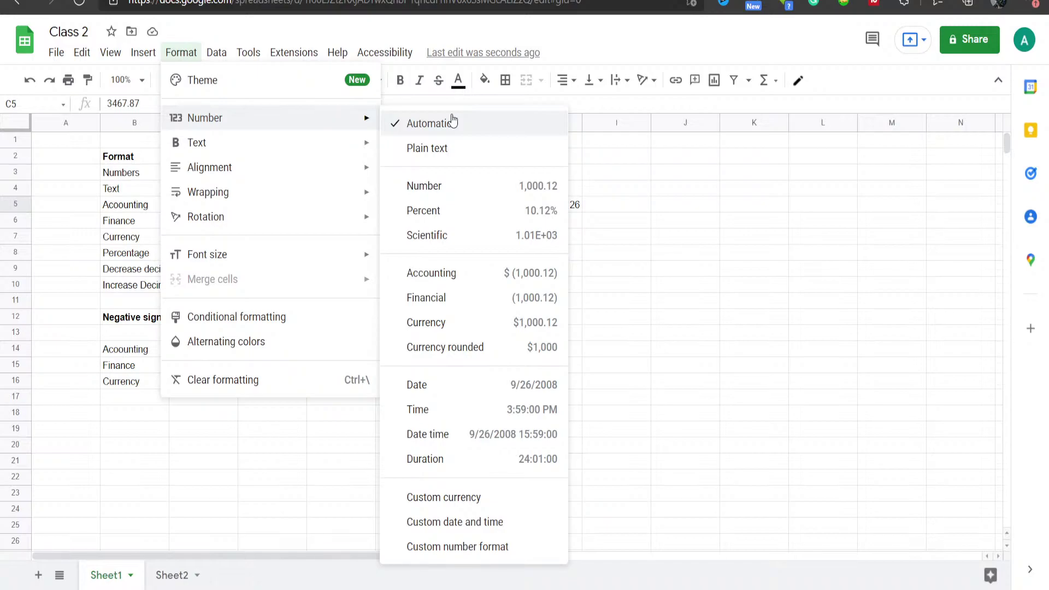
left_click(432, 273)
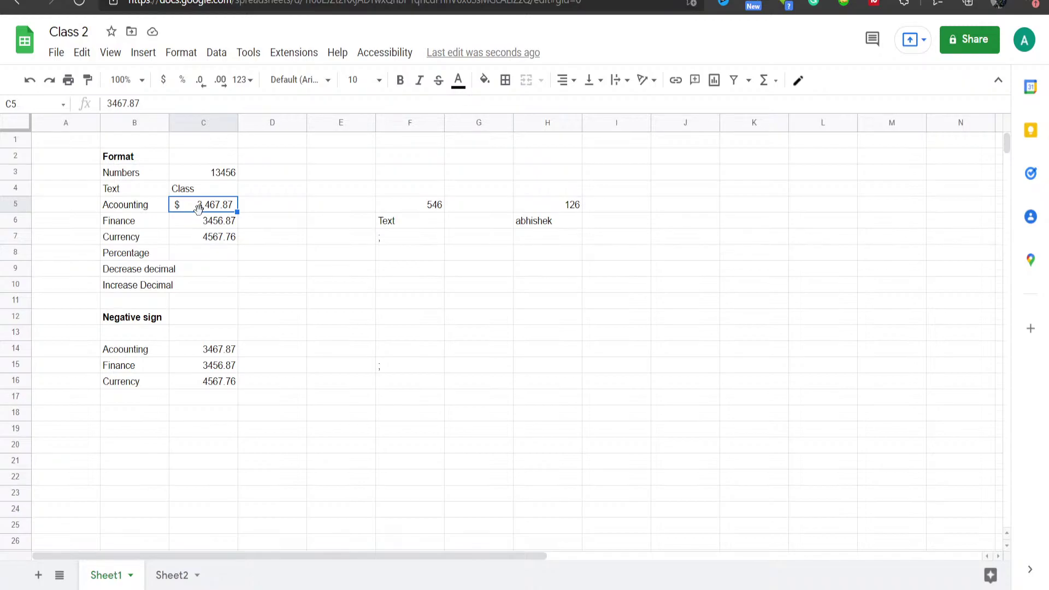
Step: Apply the Financial number format to the Finance value in C6
left_click(180, 52)
mouse_move(205, 118)
left_click(181, 51)
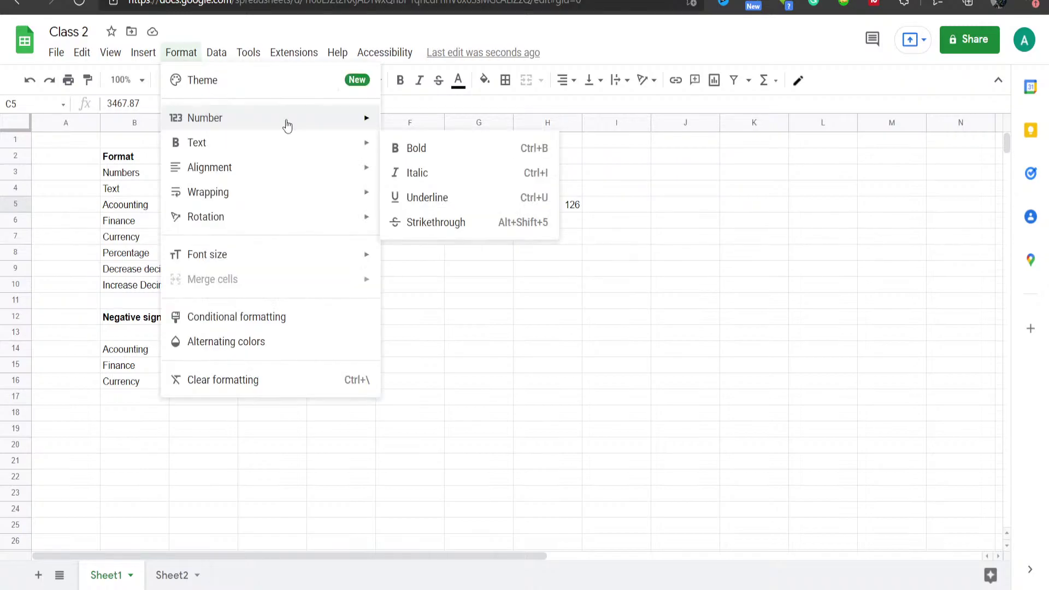
mouse_move(286, 119)
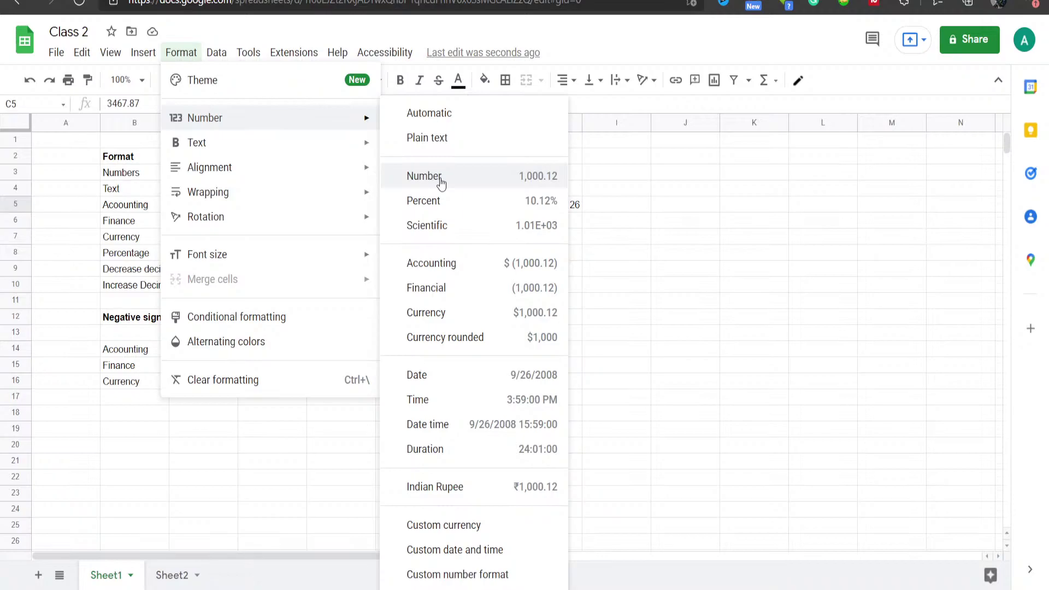
left_click(441, 177)
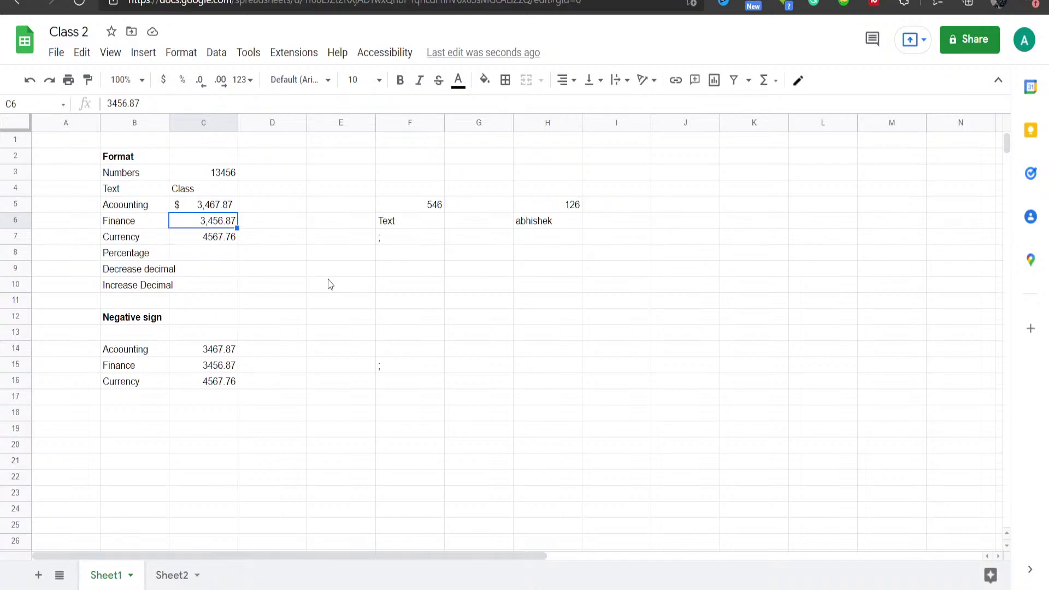
Step: Apply the Currency number format to the Currency value in C7
key("Down")
left_click(180, 52)
mouse_move(260, 125)
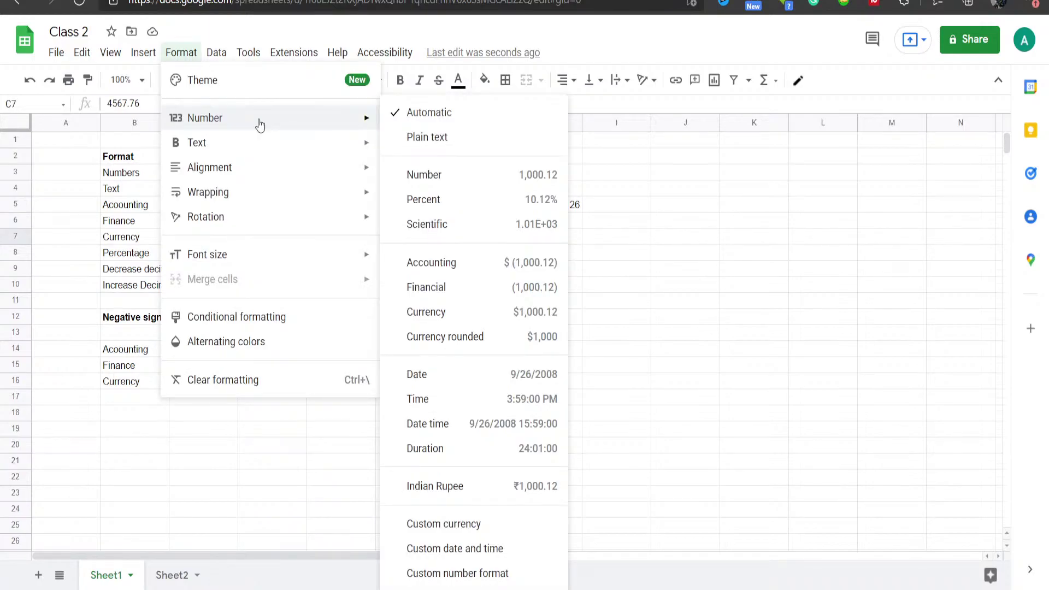
left_click(425, 311)
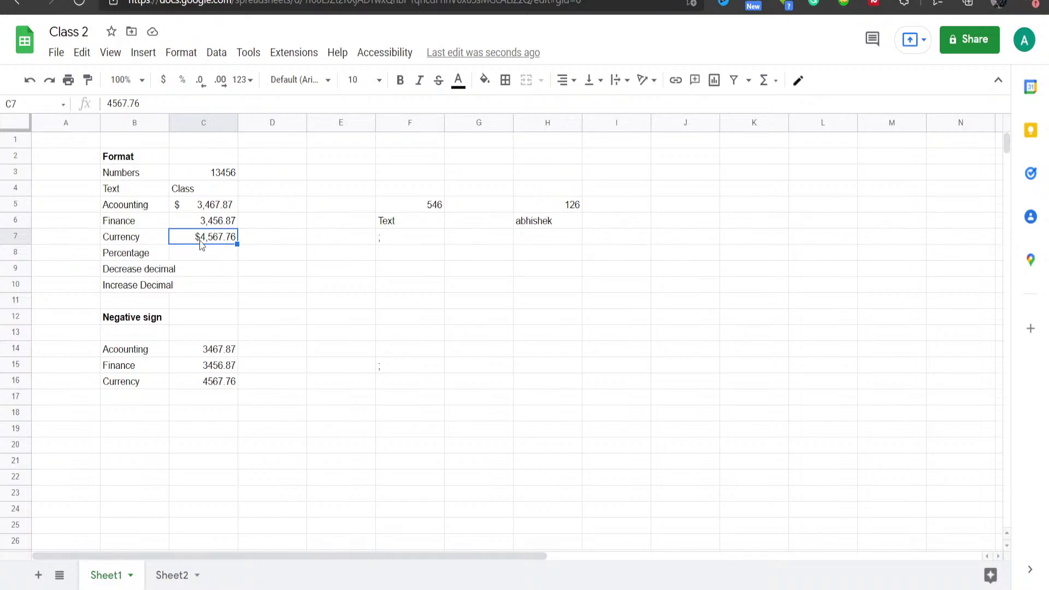
Step: Make the values in C5, C6 and C7 negative and enter () in E9
double_click(196, 203)
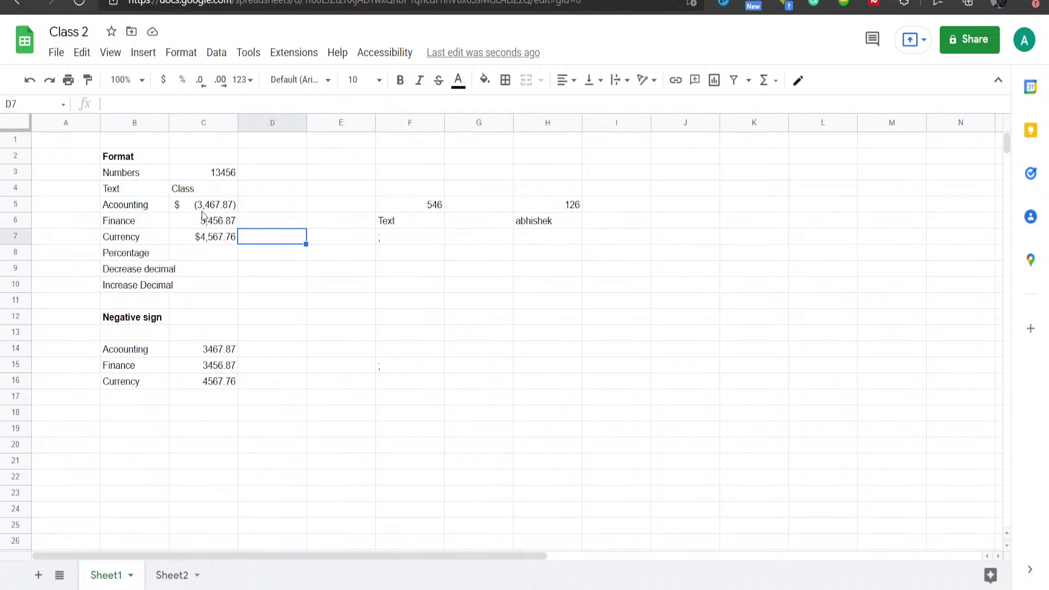
left_click(351, 269)
type("()")
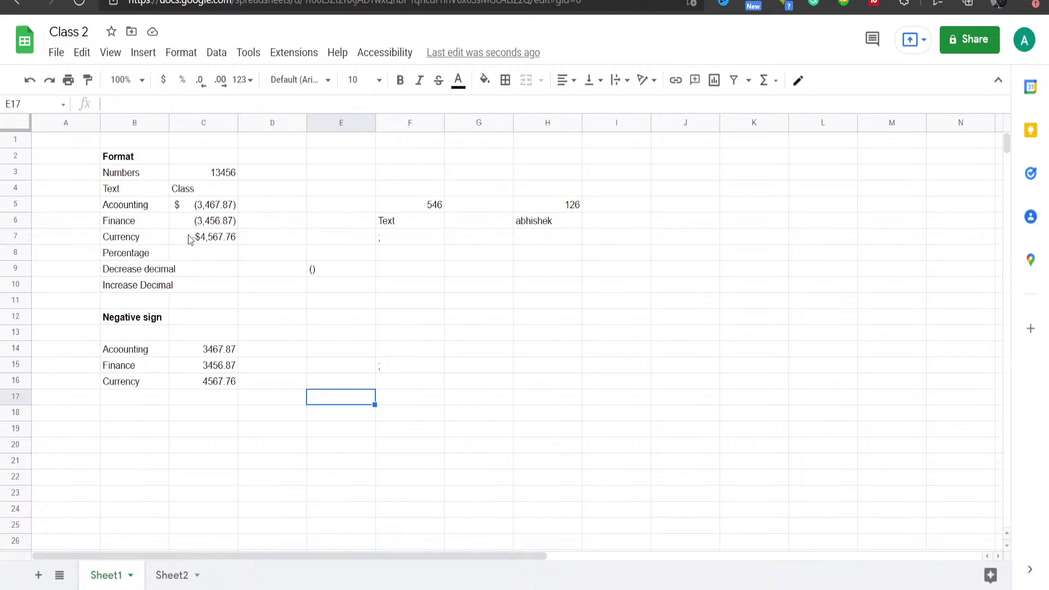
left_click_drag(125, 205, 209, 246)
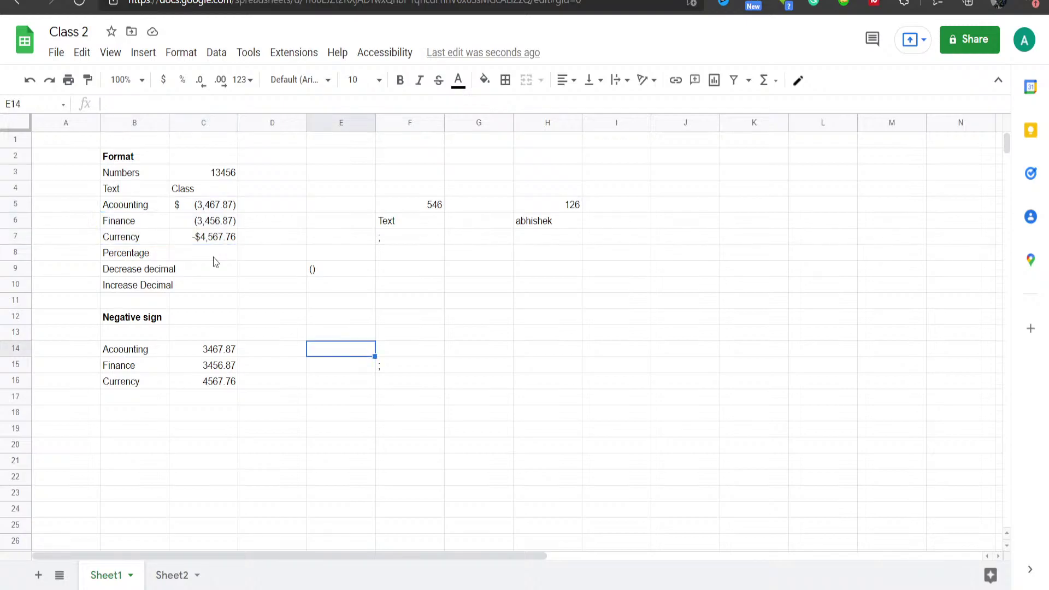
Step: Enter 6.7 in C8 beside Percentage and format it as a percent
left_click(214, 254)
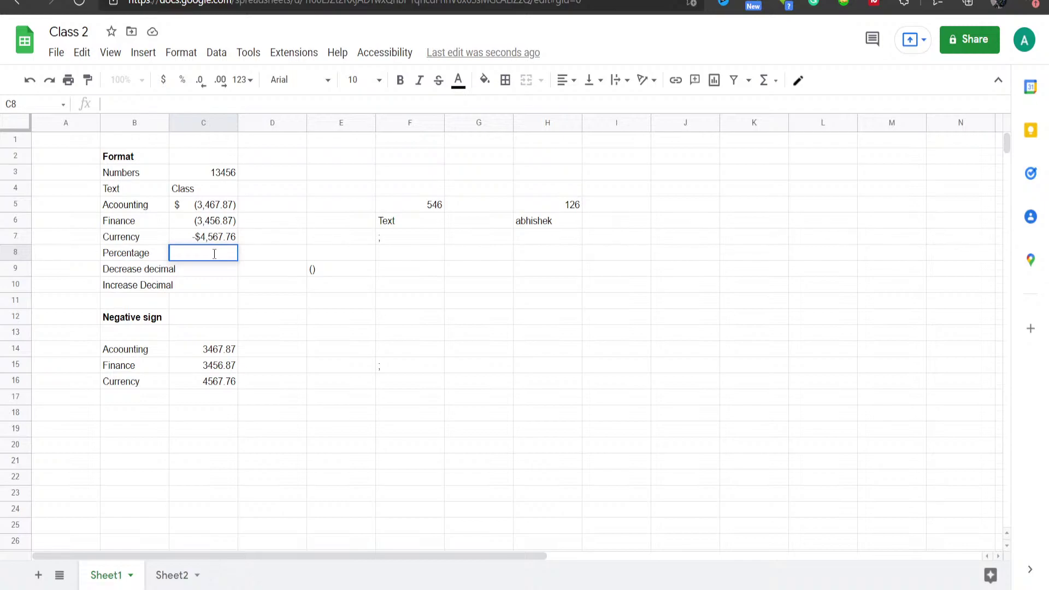
type("6.7")
left_click(182, 80)
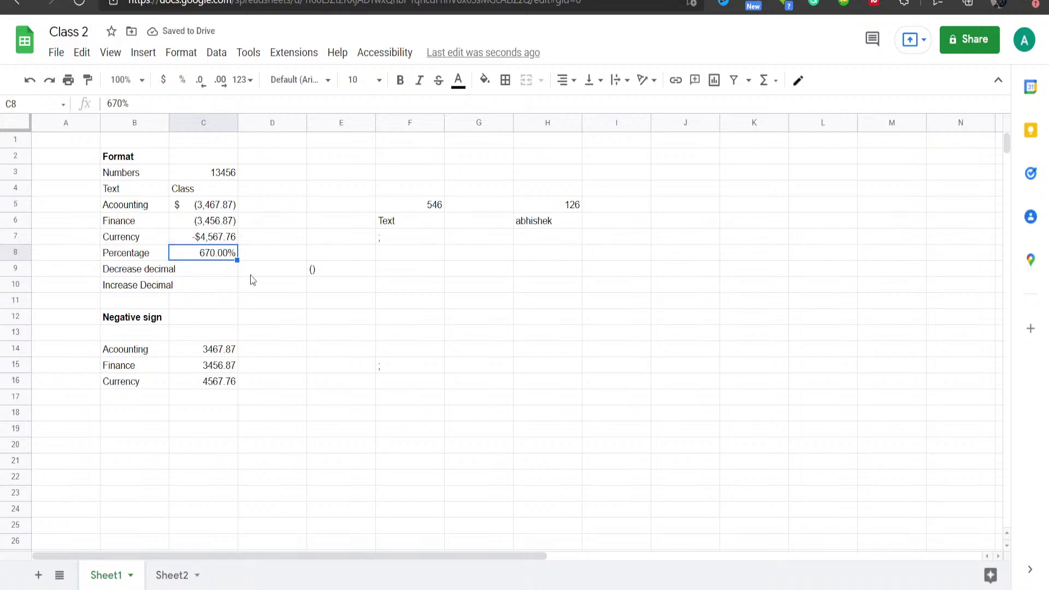
left_click_drag(252, 270, 286, 323)
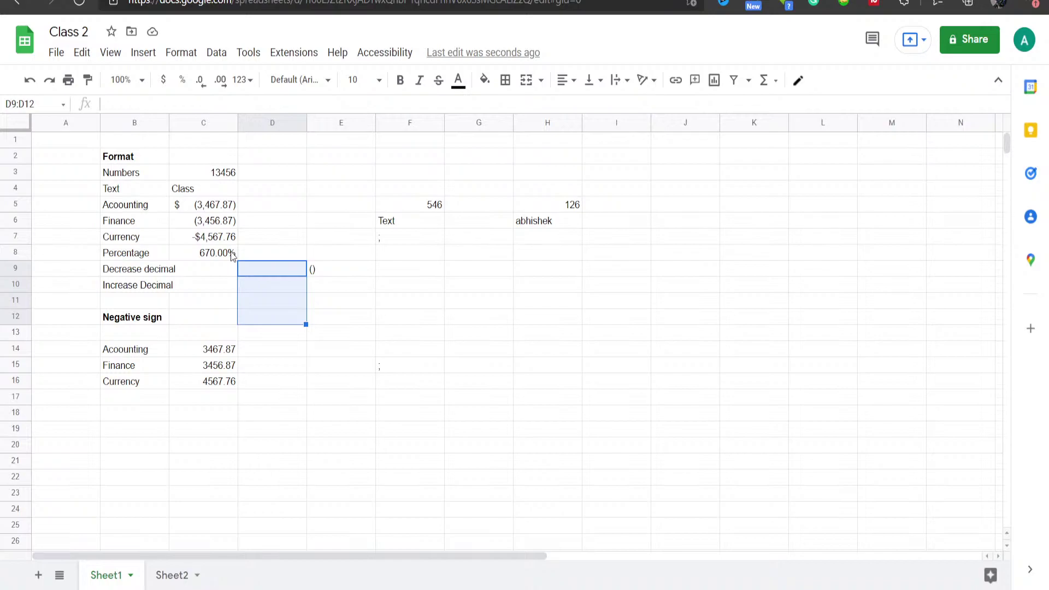
Step: Enter 34.76 in C9 and decrease its decimals until it displays as a whole number
double_click(215, 268)
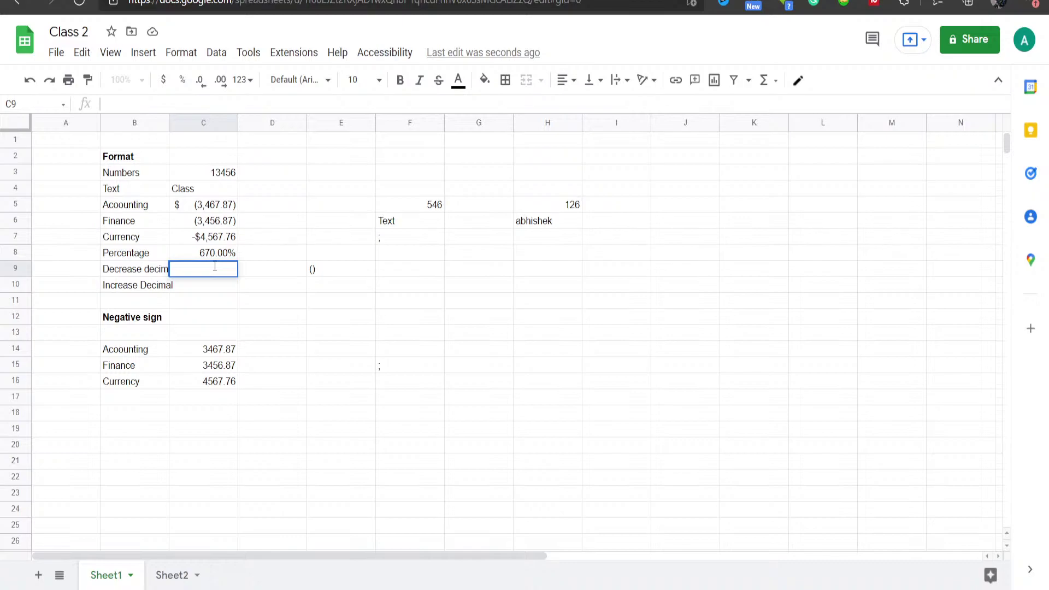
type("34 .76")
key("Return")
left_click(214, 273)
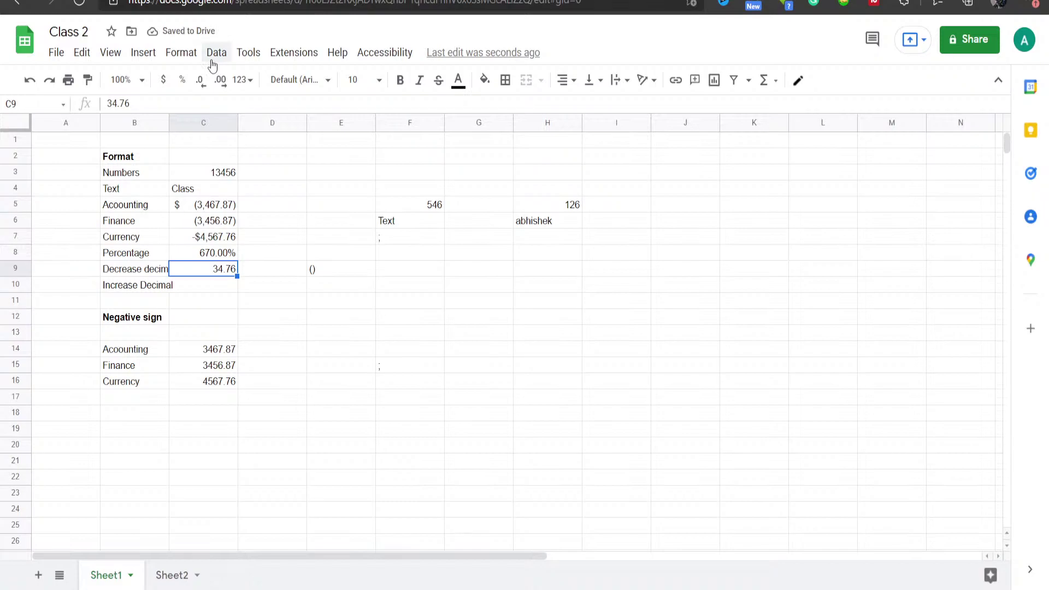
left_click(200, 81)
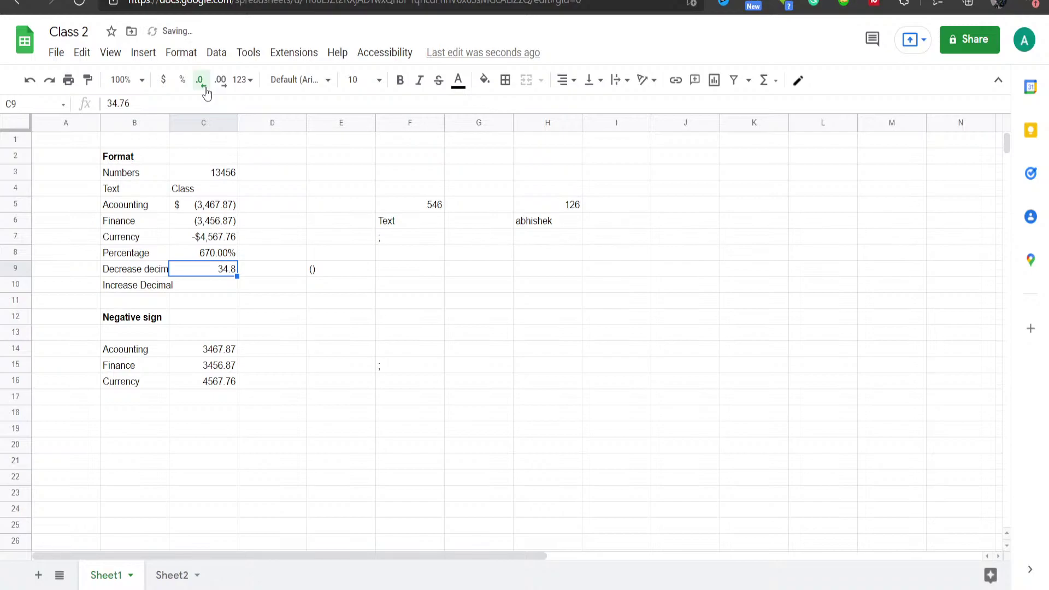
left_click(206, 93)
Step: Enter 56.657 in C10 beside the Increase Decimal label
left_click(215, 287)
type("56")
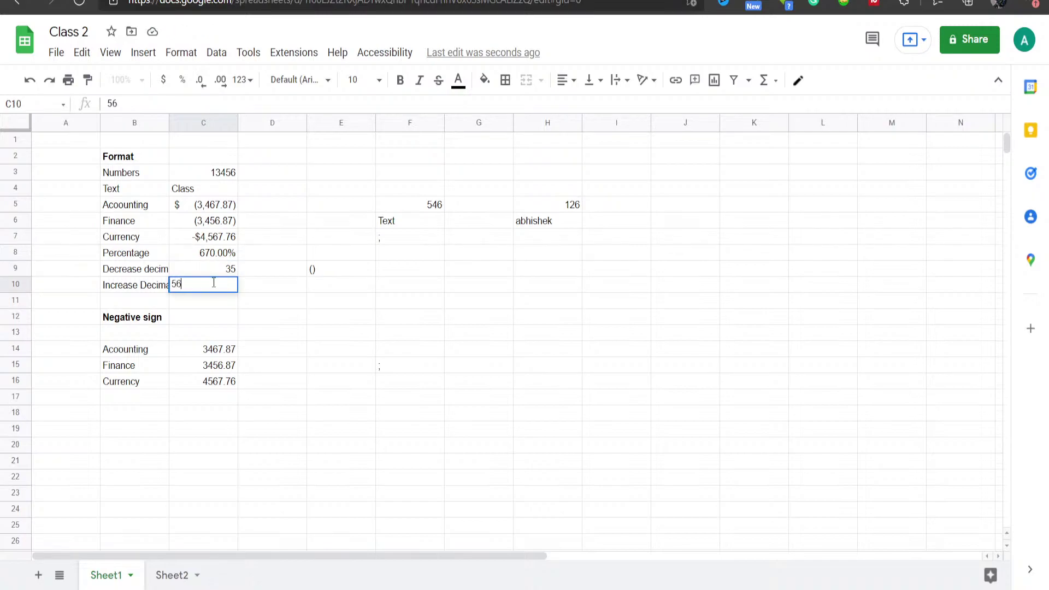
type(",8766")
key("BackSpace")
key("BackSpace")
key("BackSpace")
key("BackSpace")
key("BackSpace")
type(".657")
left_click(316, 308)
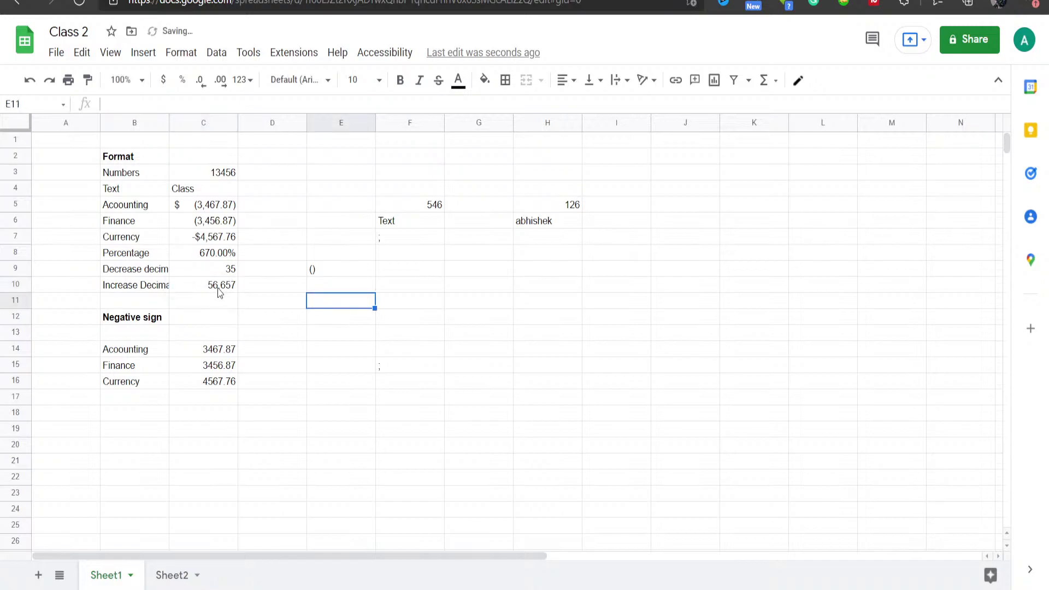
Step: Increase the decimals displayed in C10 to seven places
left_click(219, 291)
left_click(221, 82)
left_click(221, 82)
left_click(221, 82)
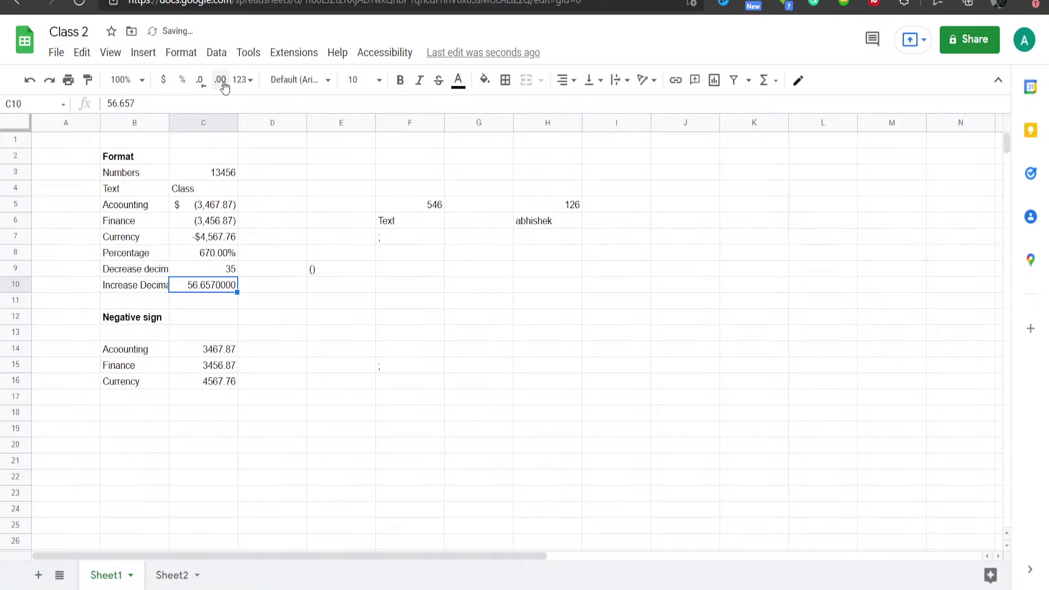
Step: Decrease the decimals of C10 until it displays as a whole number
left_click(201, 82)
left_click(200, 82)
left_click(201, 82)
left_click(201, 82)
left_click(201, 82)
left_click(200, 82)
Step: Increase the displayed decimals to five places in C9 and four places in C10
key("Up")
key("Up")
left_click(226, 274)
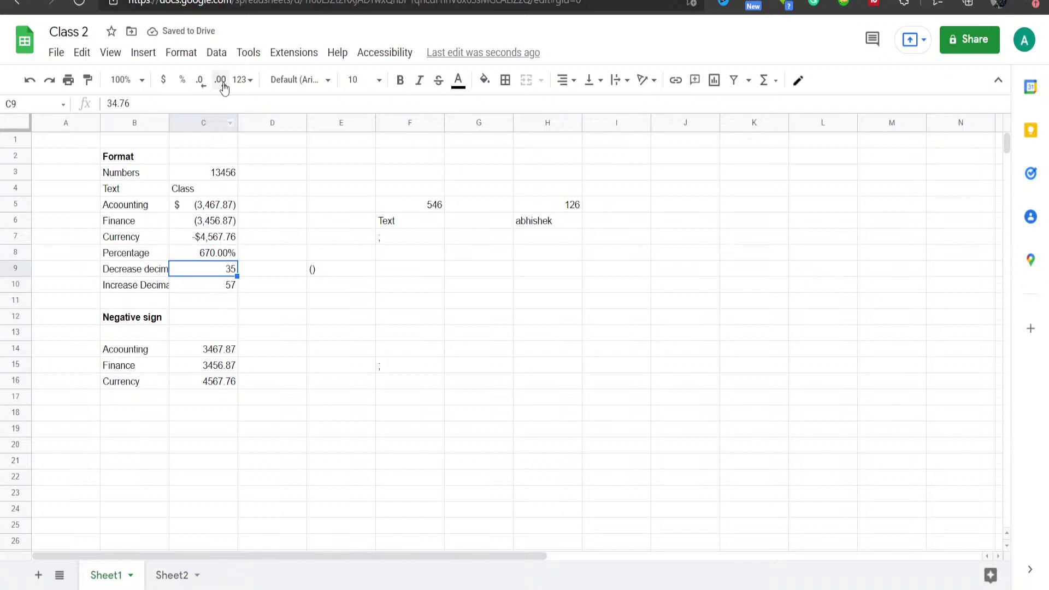
left_click(221, 82)
left_click(229, 289)
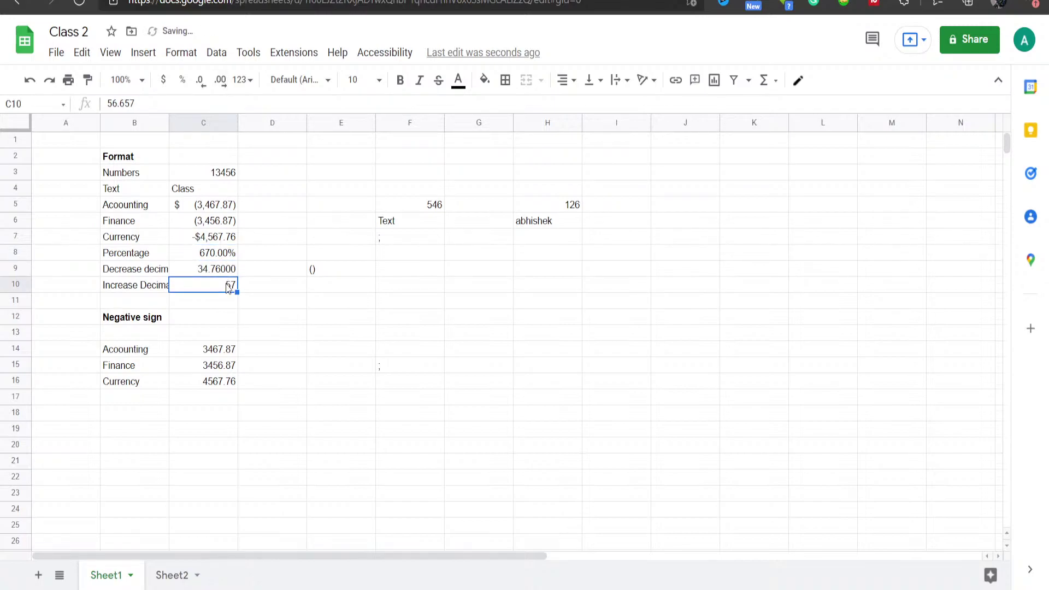
left_click(220, 82)
scroll(157, 296, "down", 1)
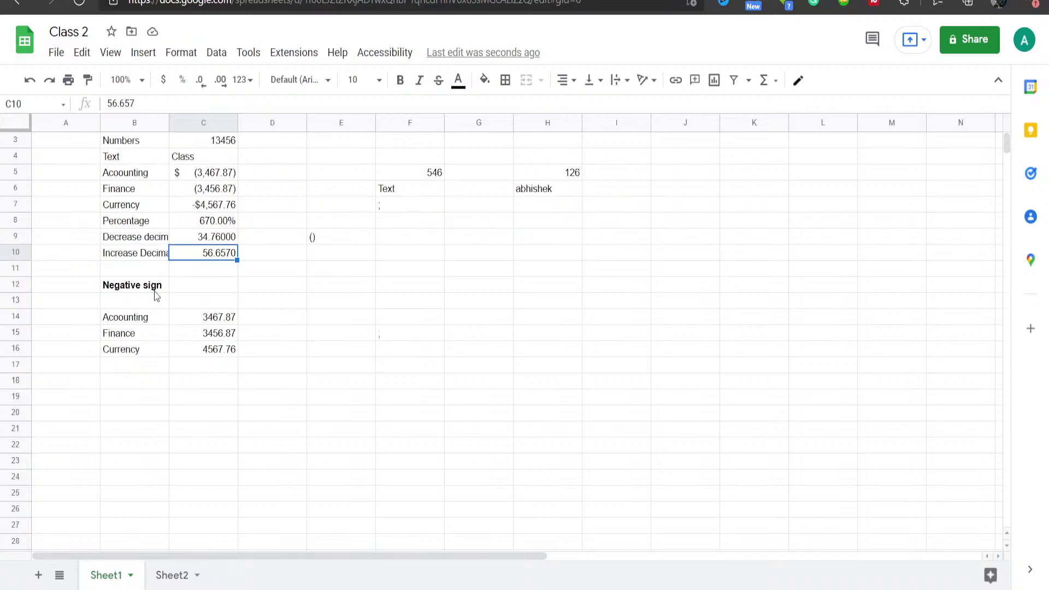
scroll(283, 300, "up", 1)
scroll(284, 300, "right", 1)
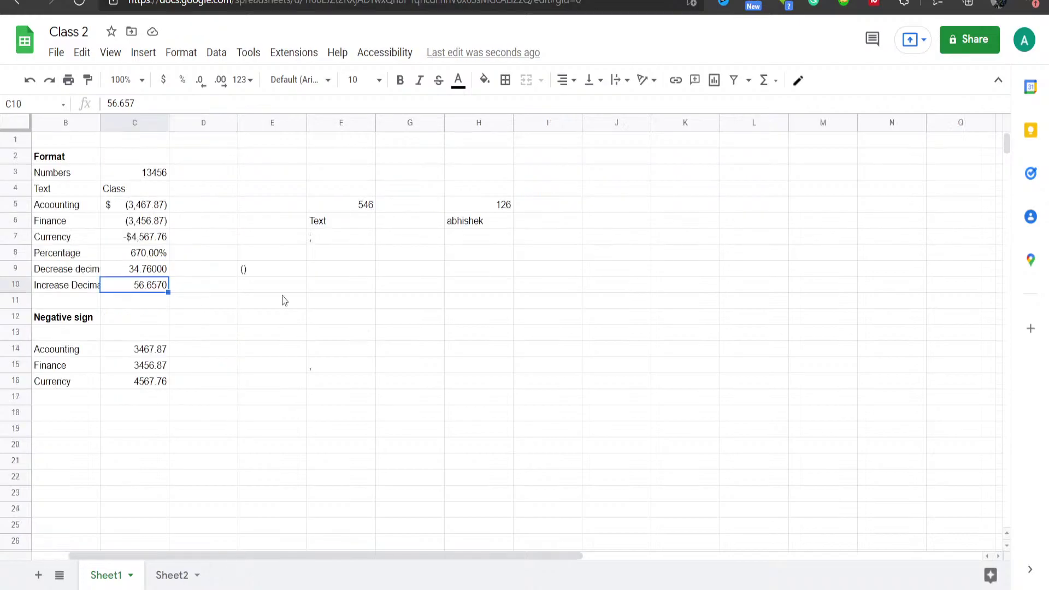
scroll(284, 300, "left", 1)
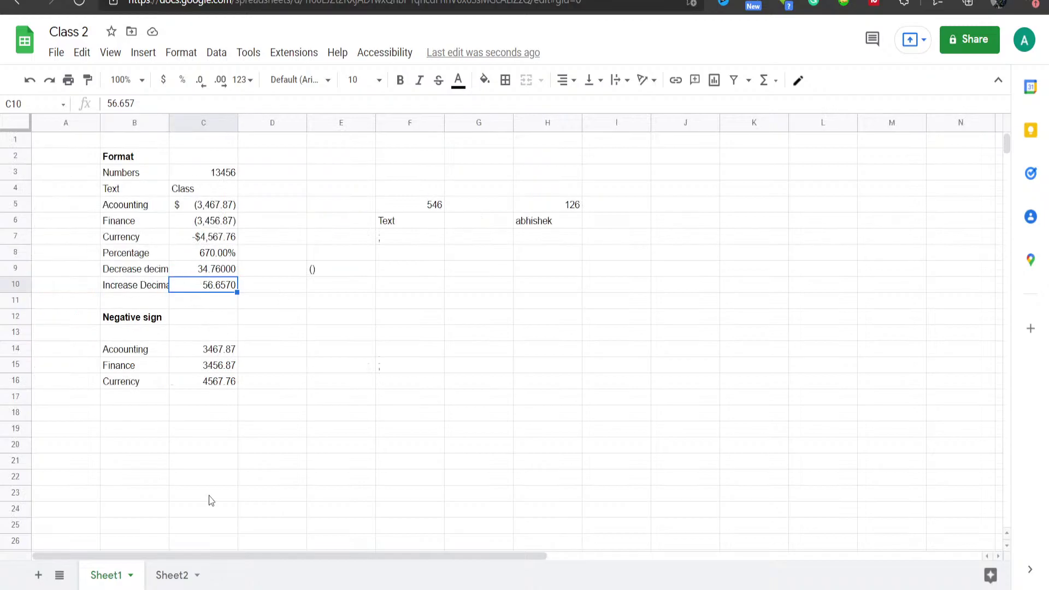
Step: Switch to Sheet2 and select cell C5 in the By uploading /local file row
left_click(168, 586)
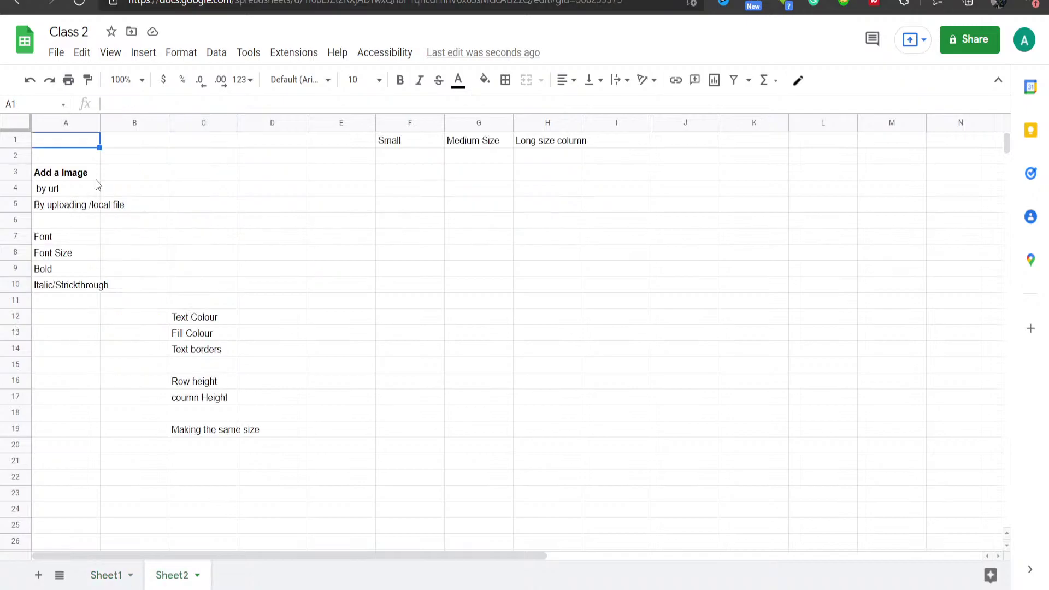
left_click(217, 191)
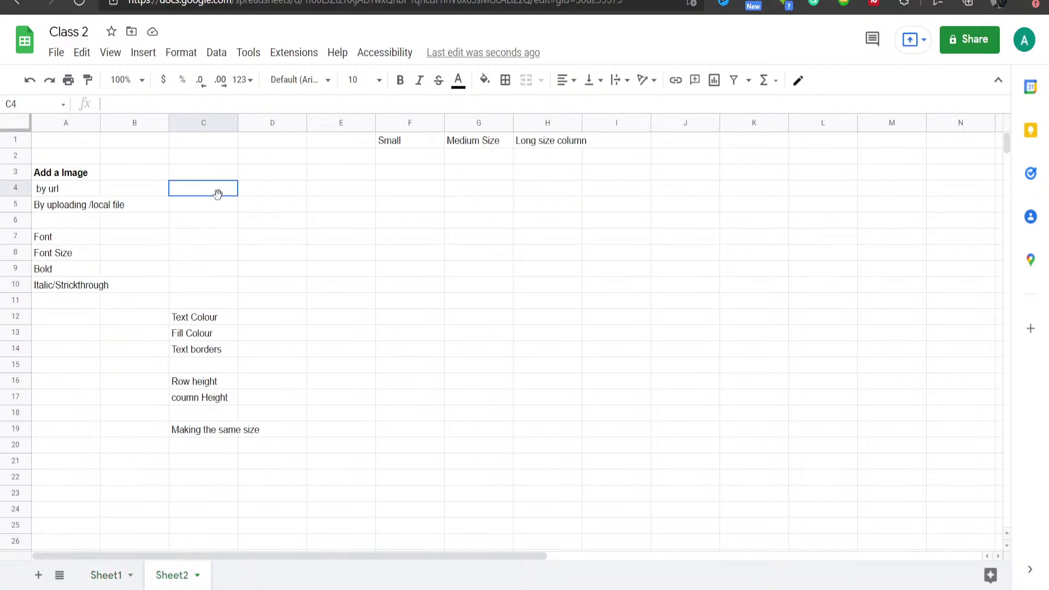
left_click(98, 174)
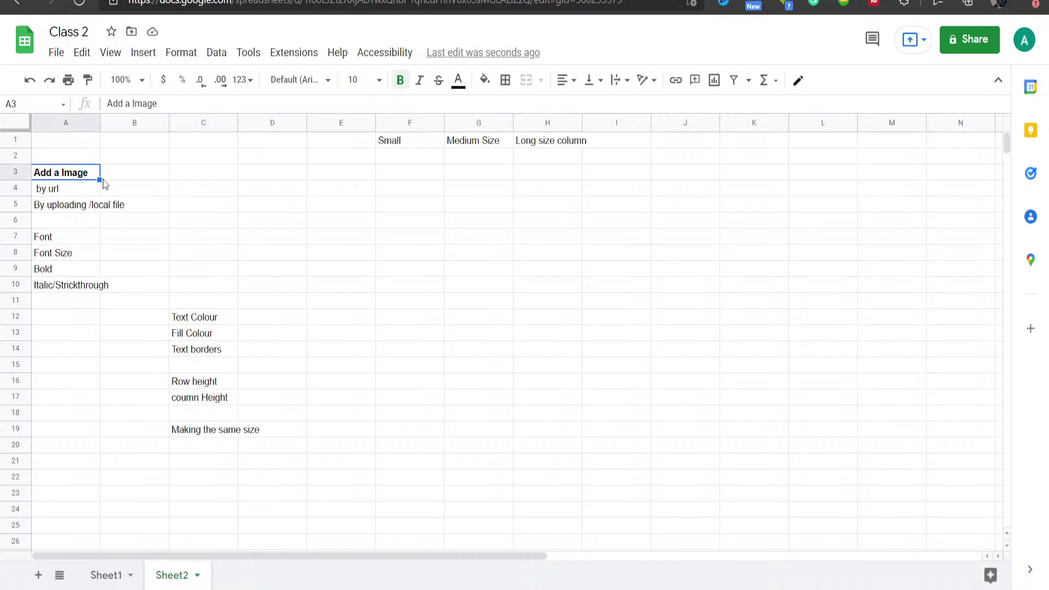
left_click(140, 190)
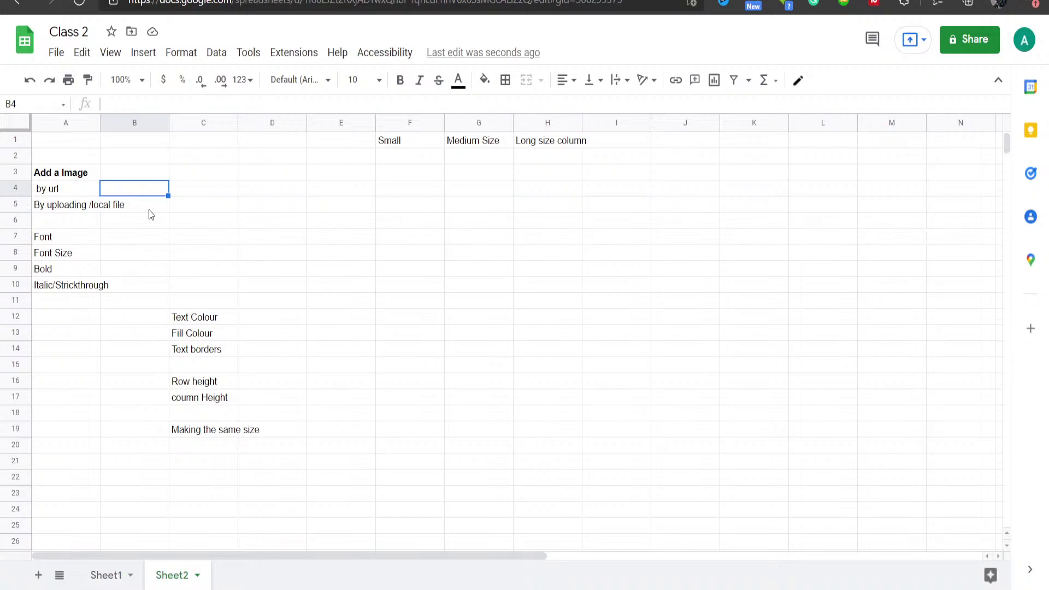
left_click(183, 200)
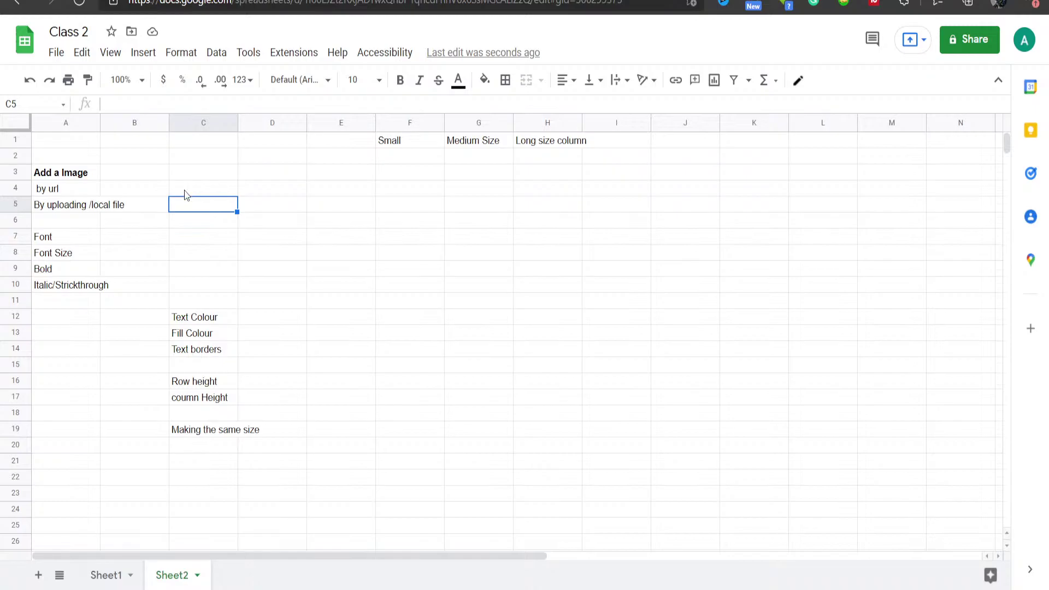
Step: Start inserting an image in cell C5 and look through the Google Image Search, By URL, Camera and Upload sources
left_click(143, 55)
mouse_move(171, 55)
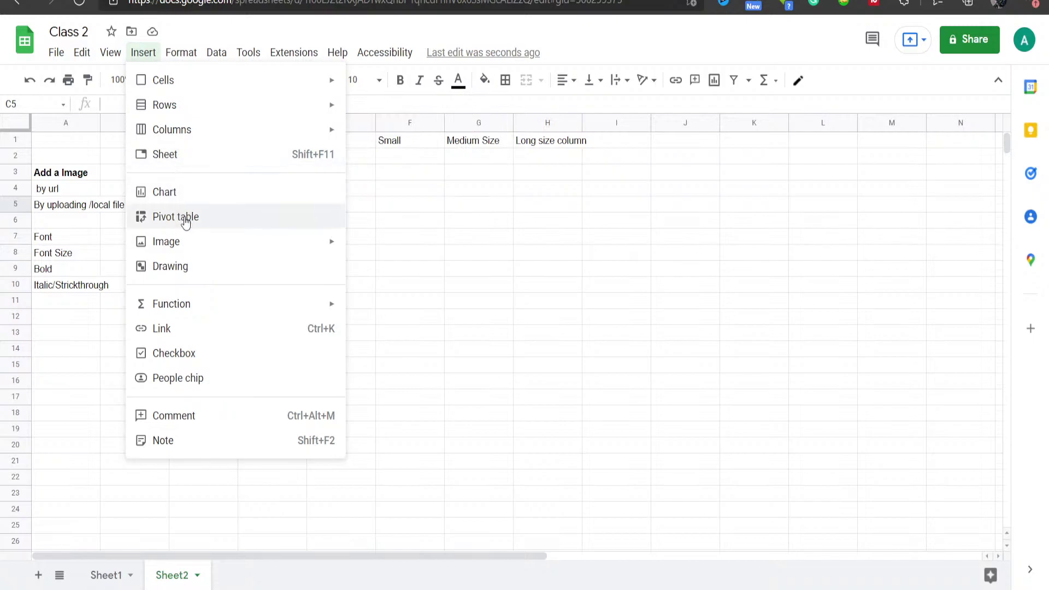
mouse_move(188, 241)
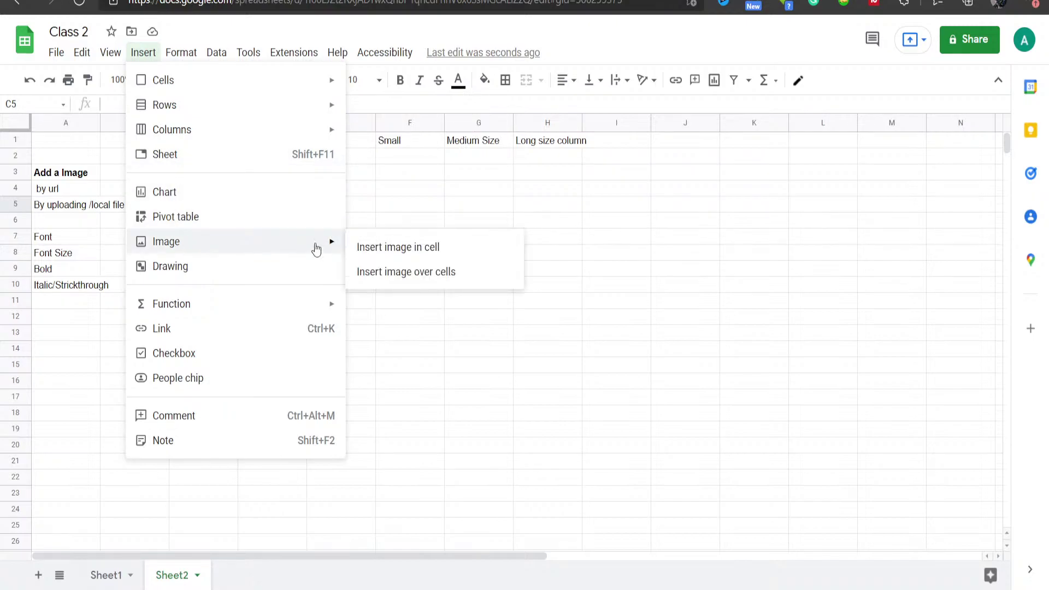
left_click(380, 252)
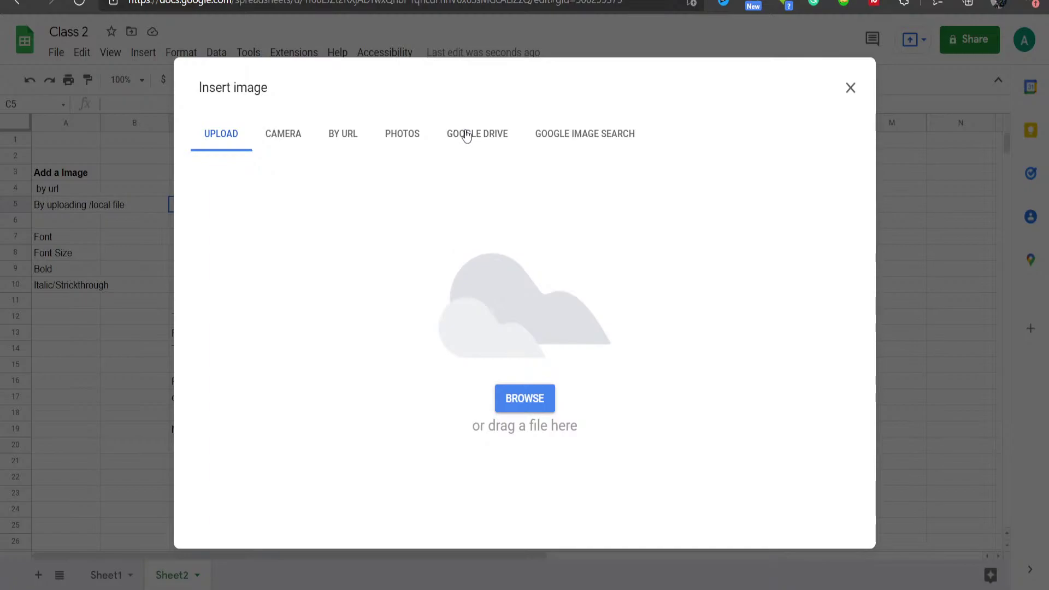
left_click(553, 139)
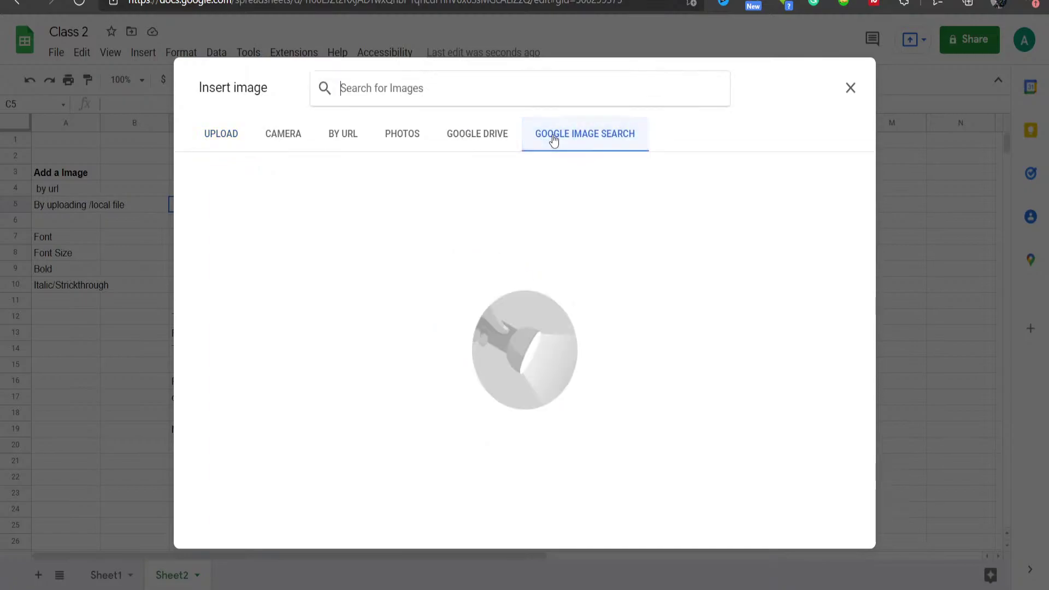
left_click(349, 139)
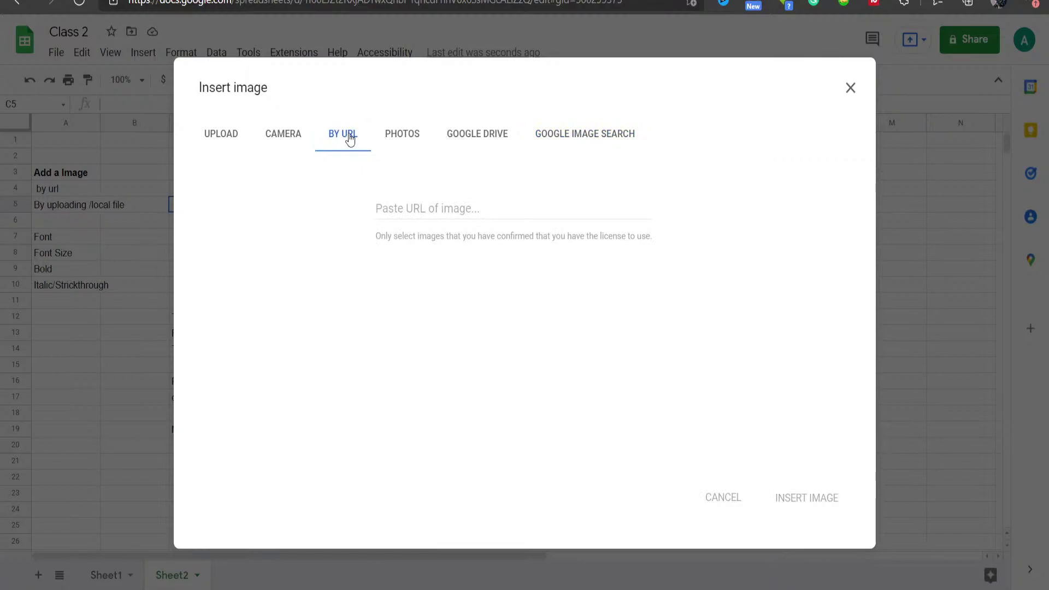
left_click(276, 144)
left_click_drag(204, 134, 228, 134)
left_click(228, 135)
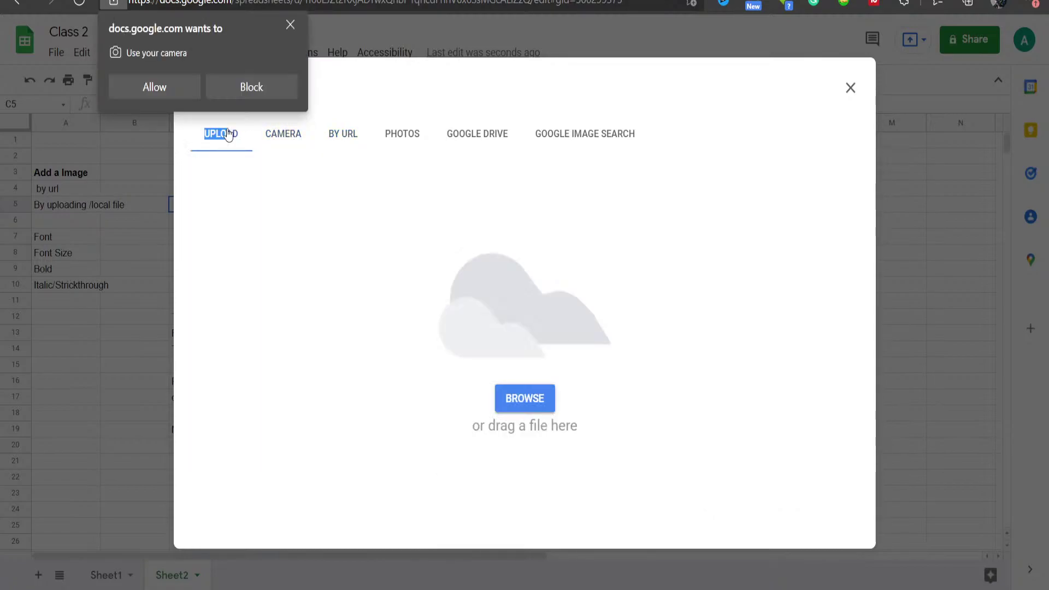
left_click(288, 266)
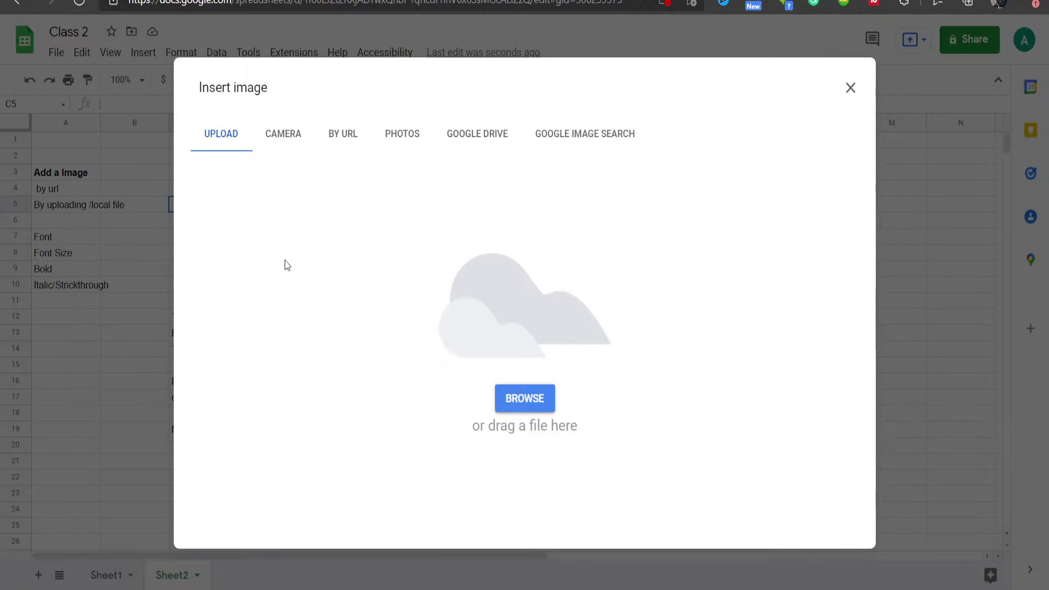
Step: Upload the Red Green Navy Blue Indian Girl Spray Painted Band Page YouTube Channel Art PNG from the Videos folder into C5
left_click(528, 404)
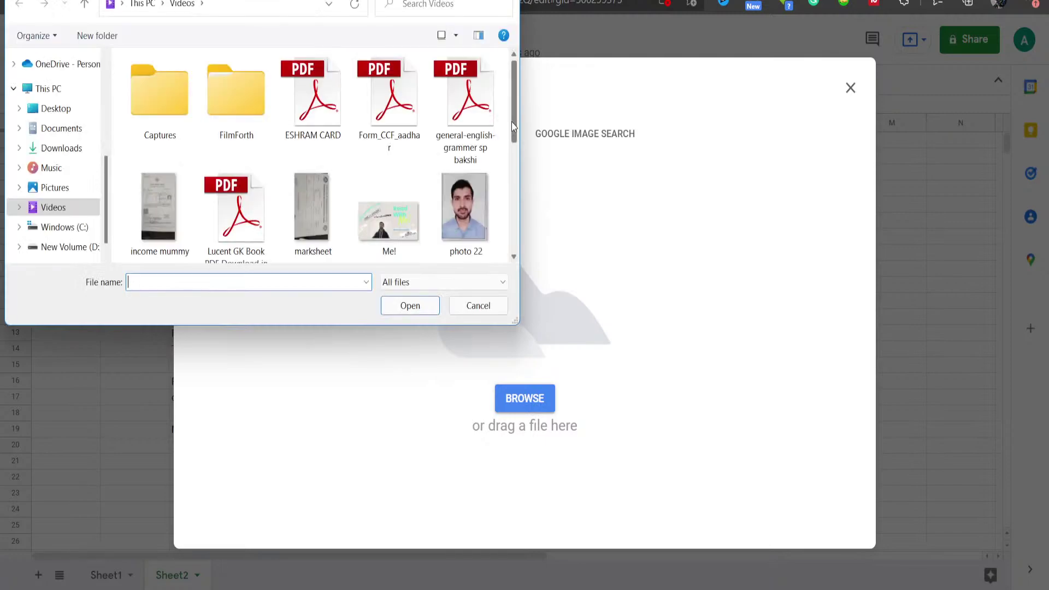
left_click_drag(512, 126, 515, 205)
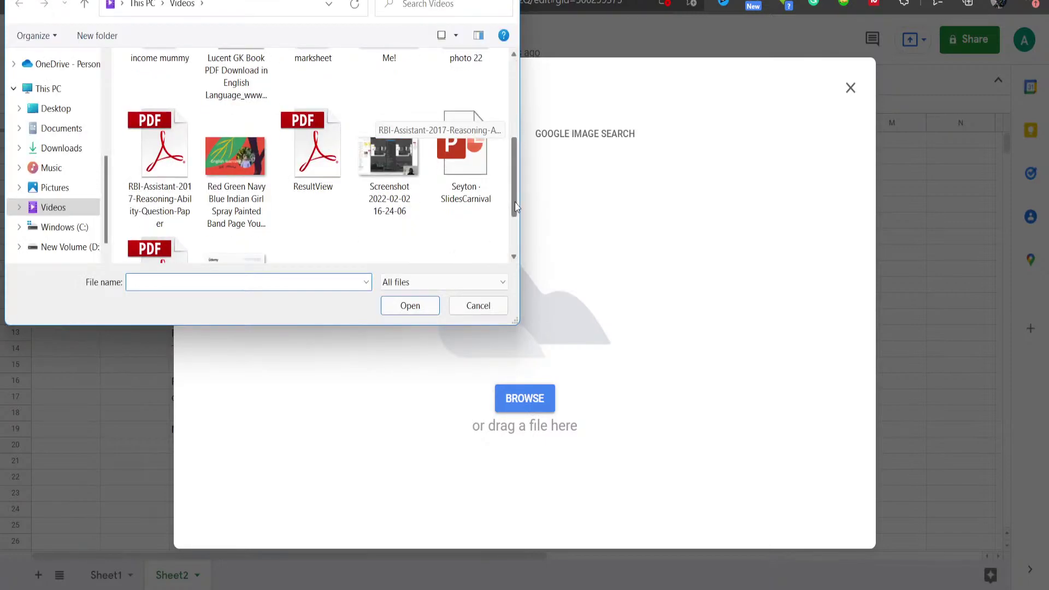
scroll(515, 202, "down", 1)
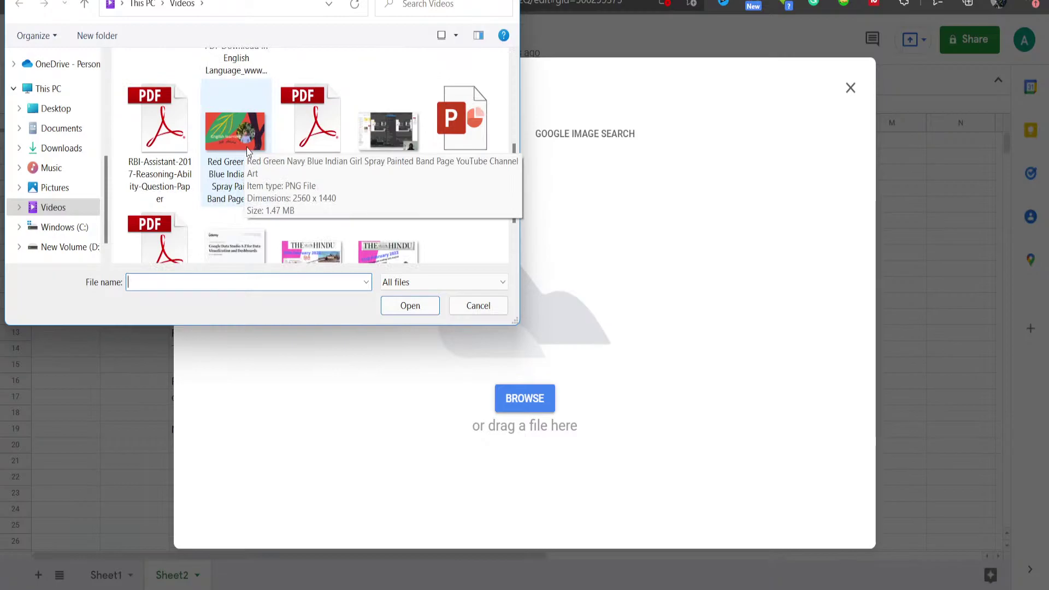
left_click(247, 152)
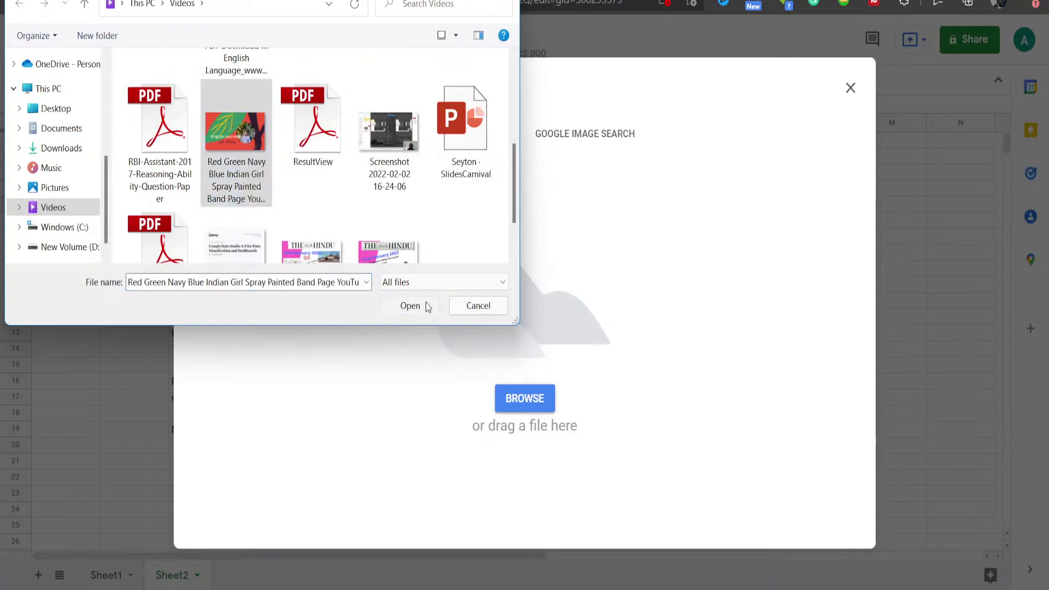
left_click(426, 303)
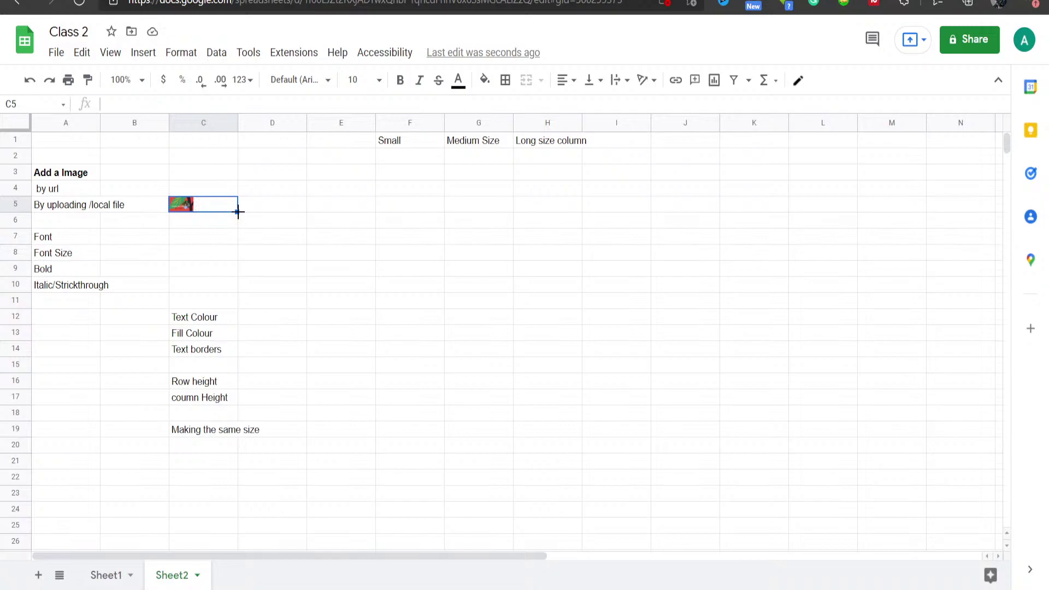
Step: Fill the image from C5 down through C8 and undo the fill
left_click_drag(238, 212, 237, 254)
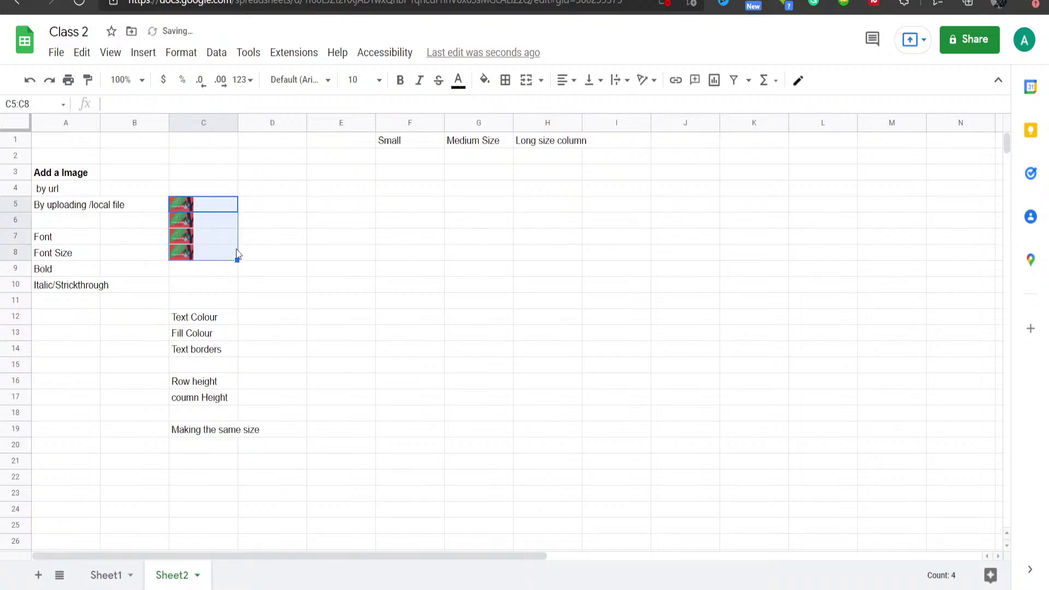
left_click(30, 81)
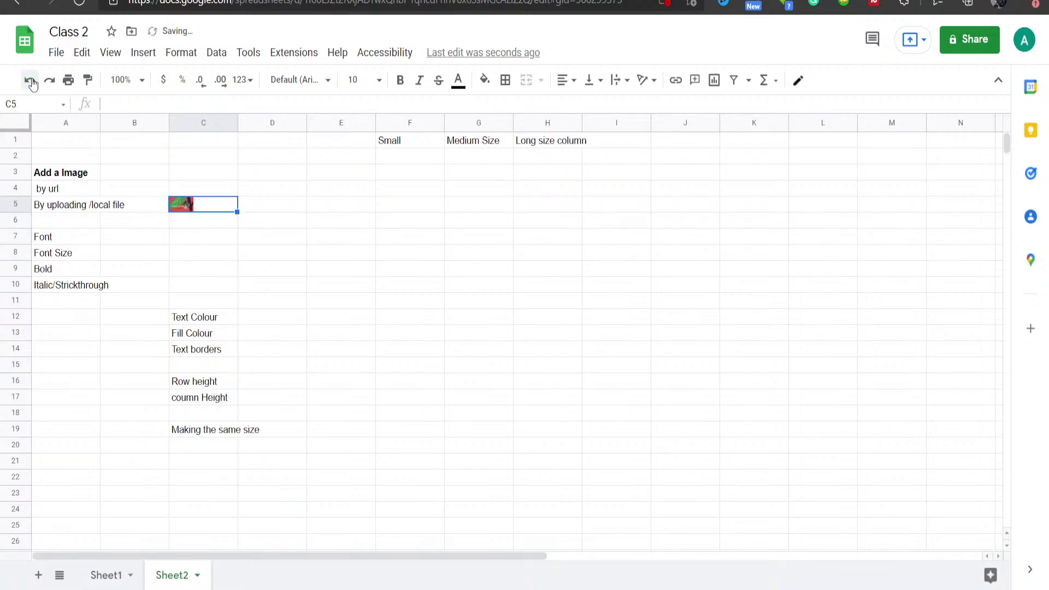
Step: Try enlarging and collapsing row 5 around the image in C5, and undo and redo the height changes
left_click_drag(25, 211, 26, 211)
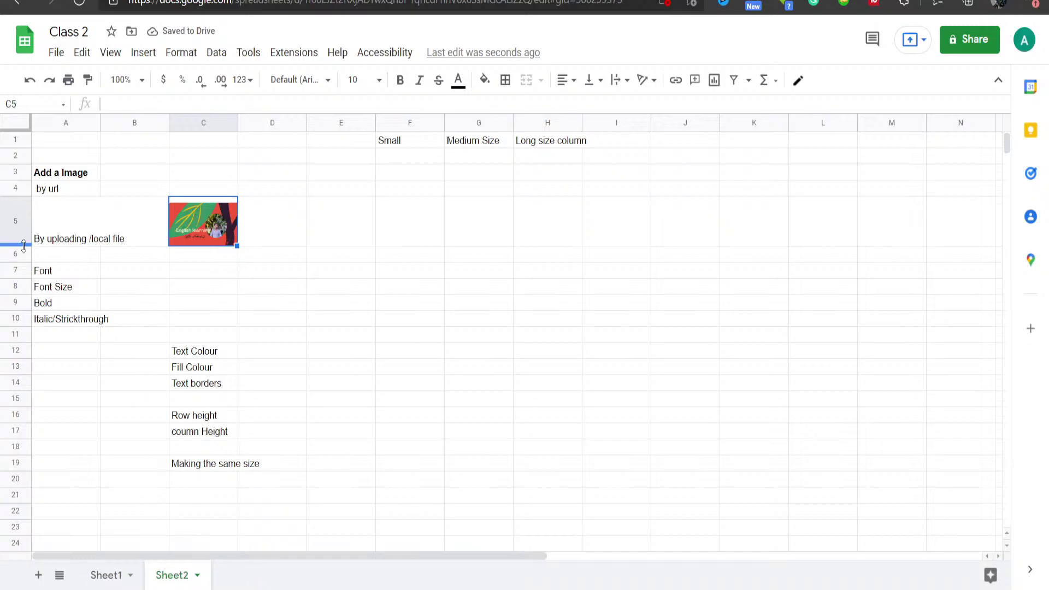
left_click_drag(23, 246, 23, 198)
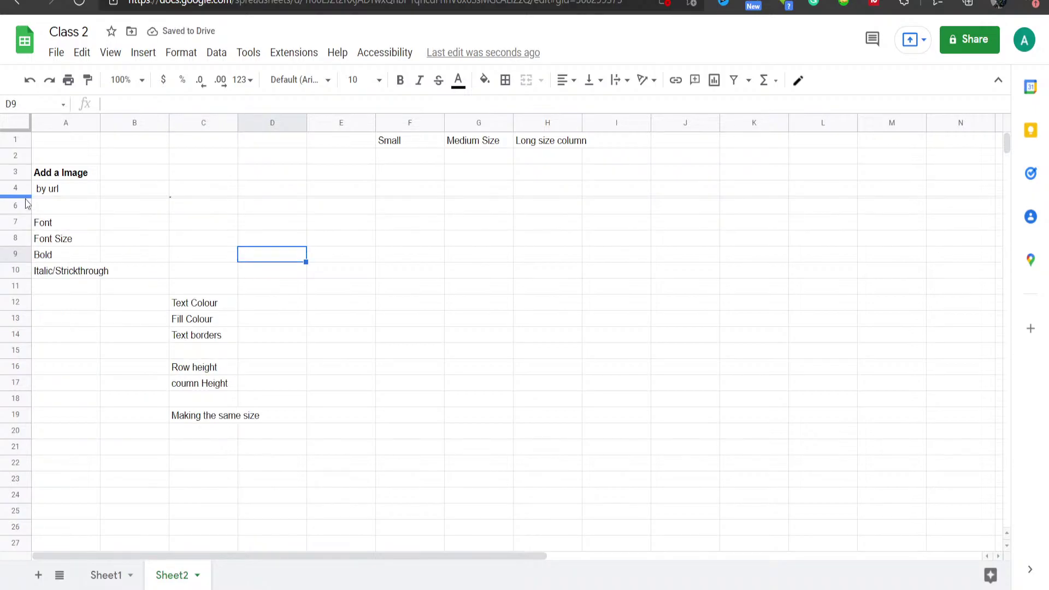
left_click(30, 81)
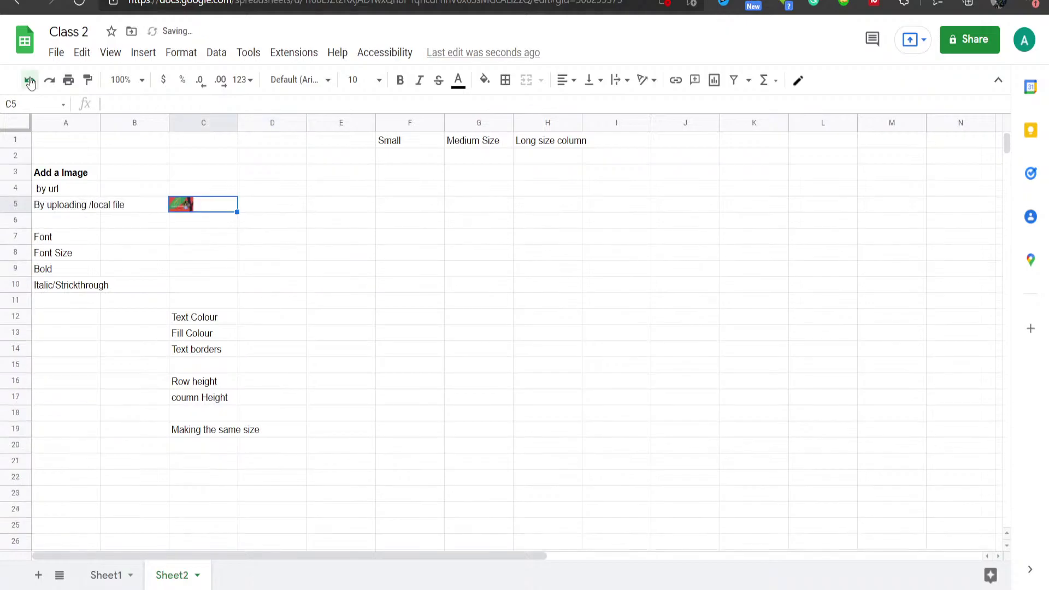
left_click(30, 80)
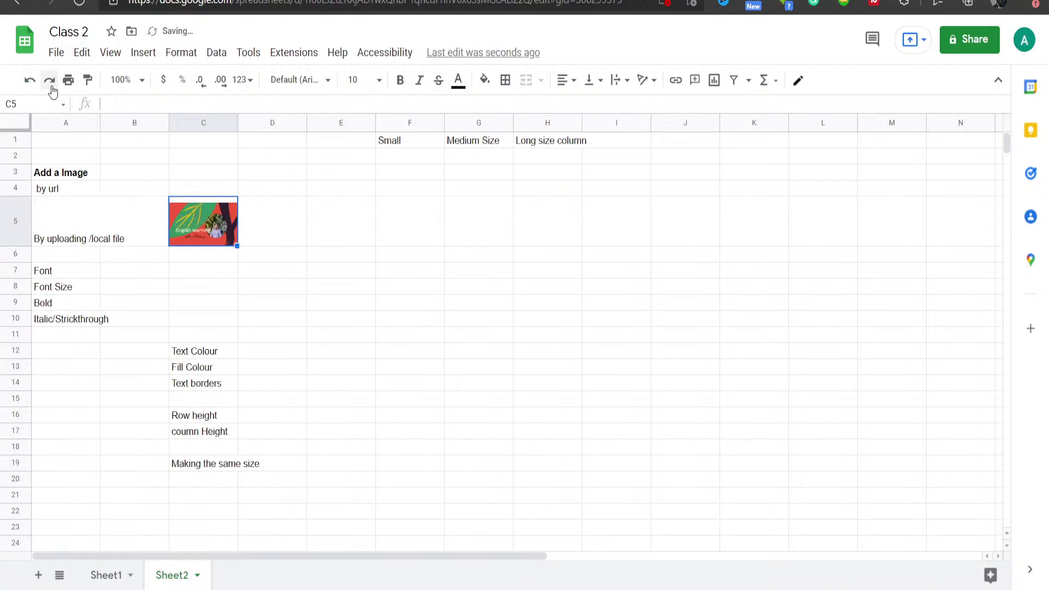
left_click(50, 81)
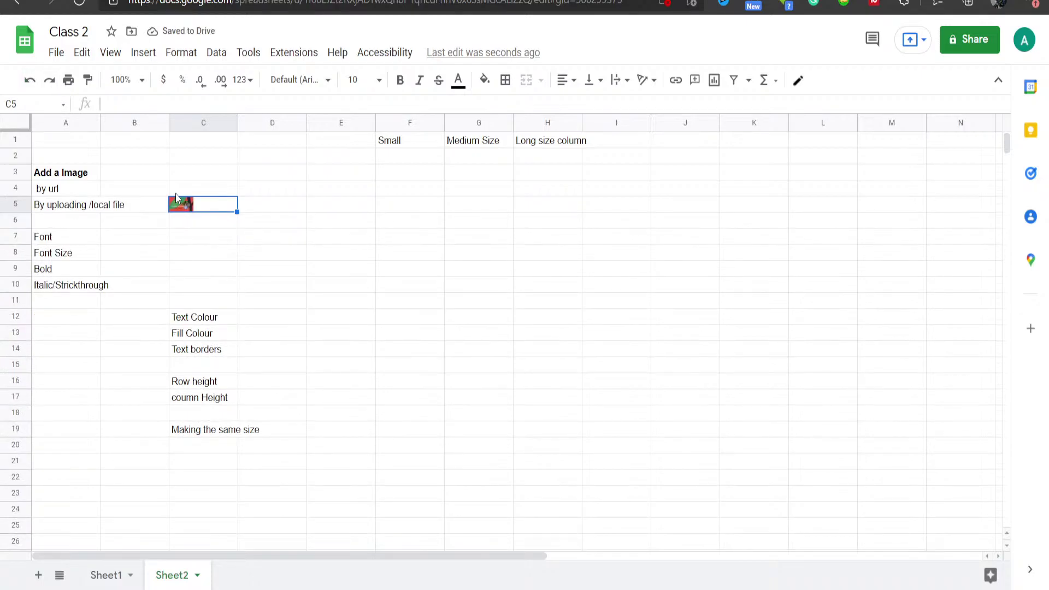
Step: Select C4 in the by url row and search the web in a new browser tab for "image of rainbow"
left_click(186, 192)
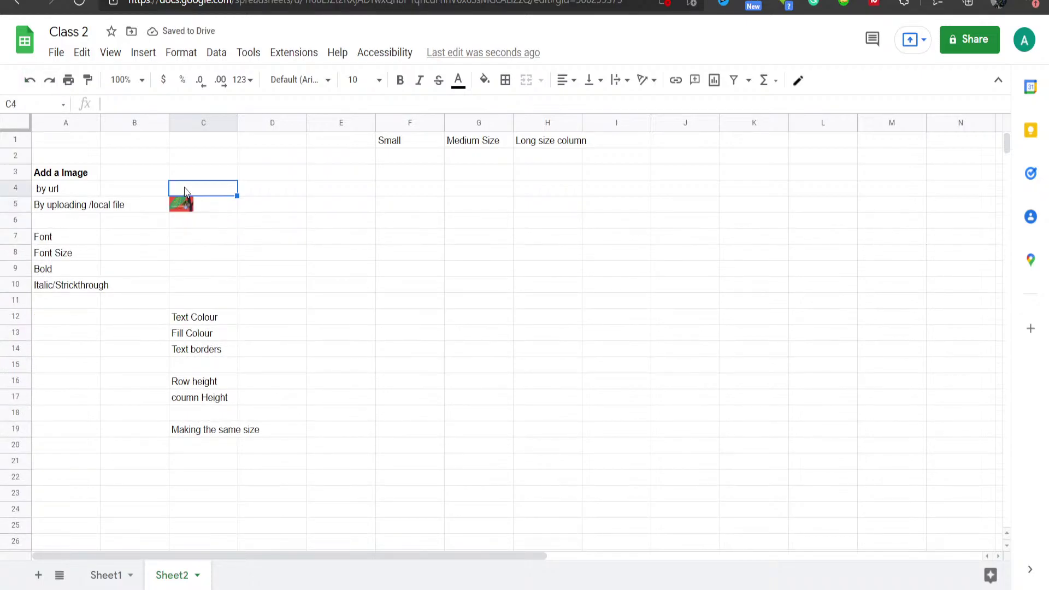
double_click(186, 189)
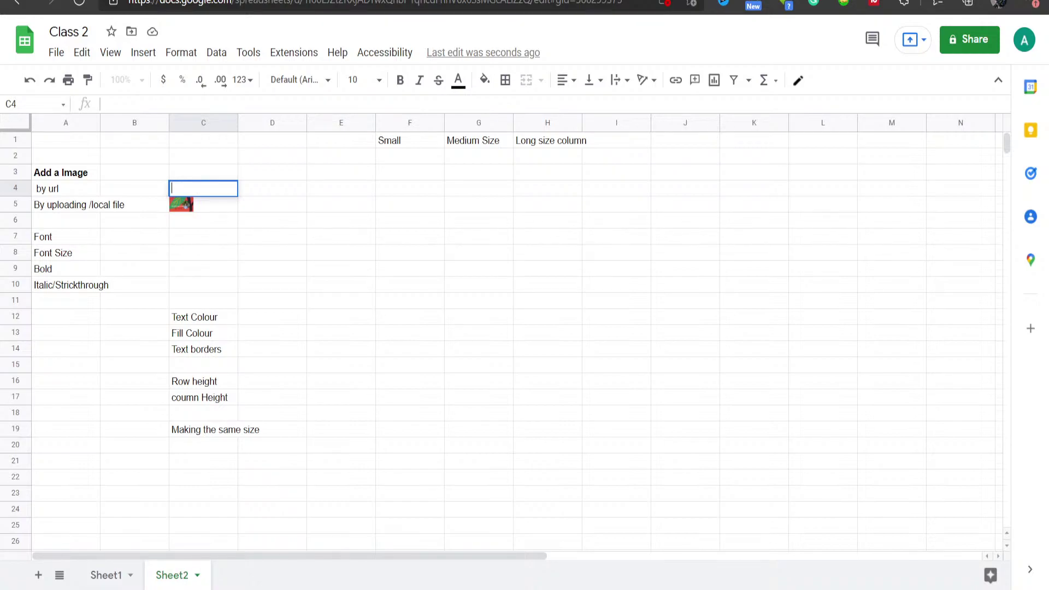
key("ctrl+t")
type("pi")
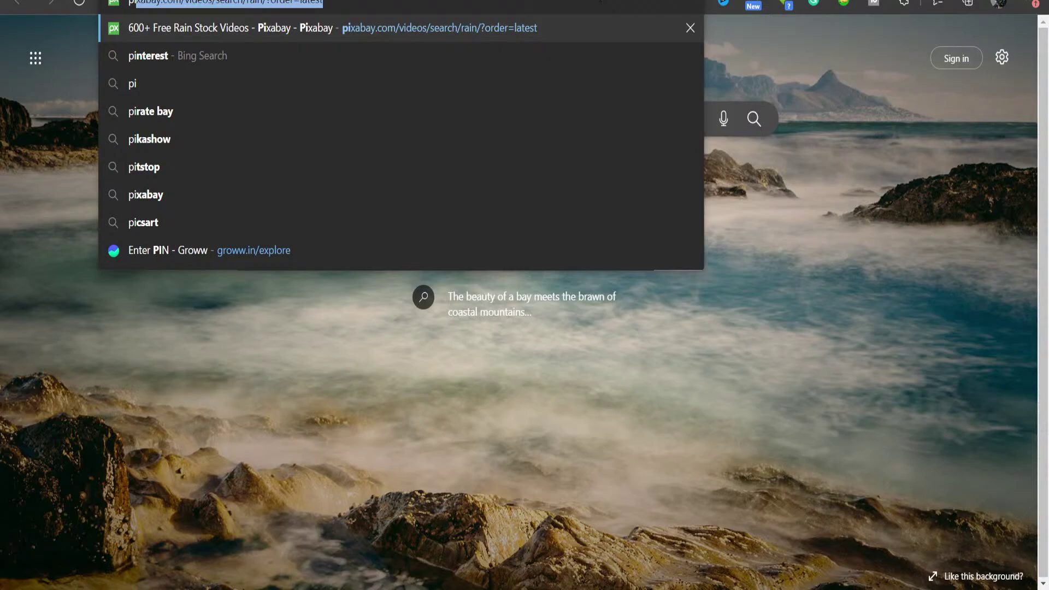
key("Return")
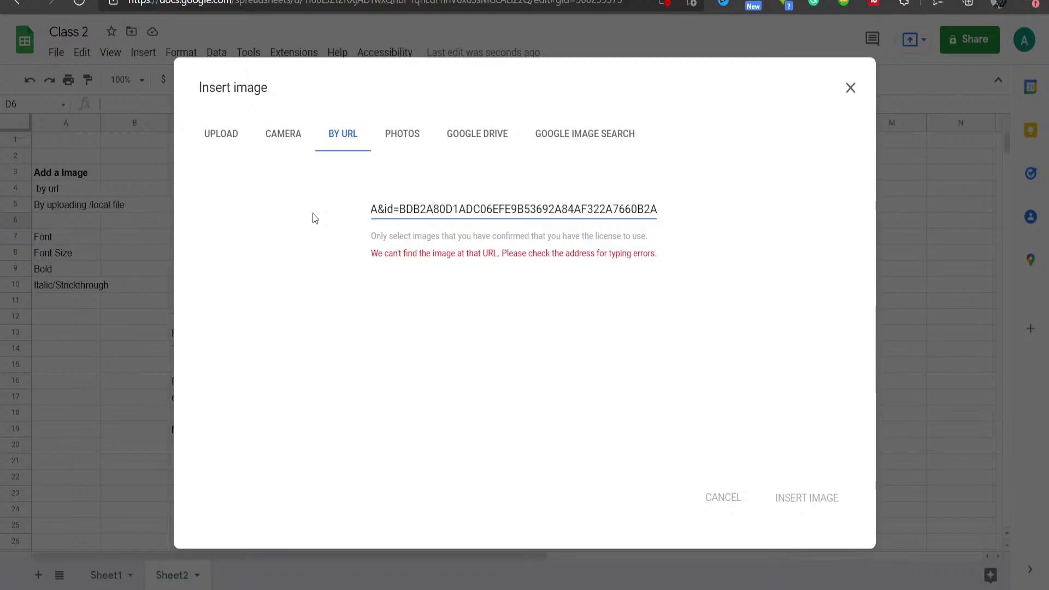
Step: Try to replace the image URL by clearing it and pasting the copied Bing rainbow link again
left_click_drag(393, 210, 731, 247)
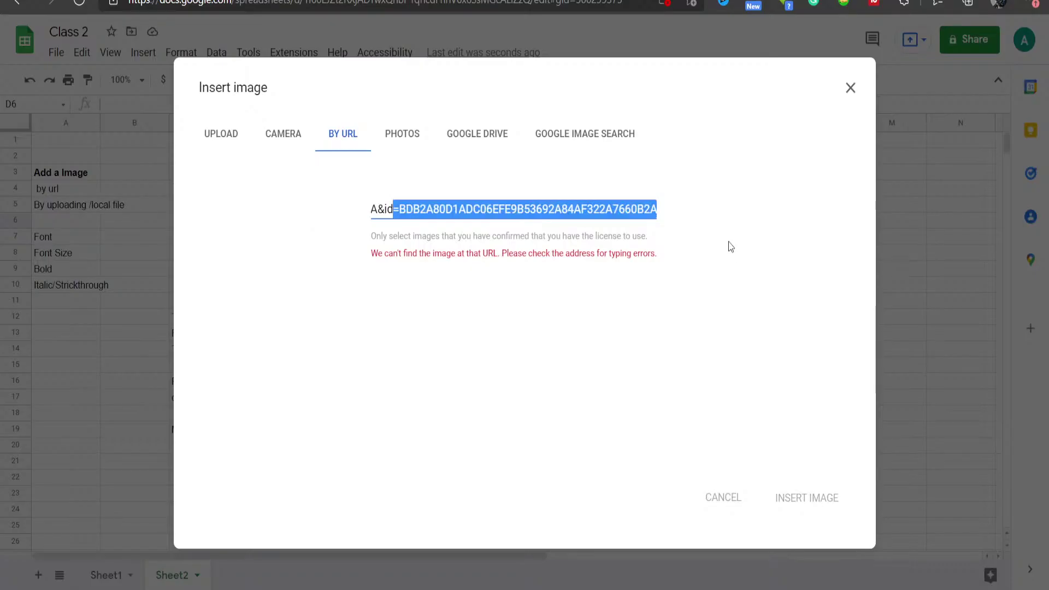
key("BackSpace")
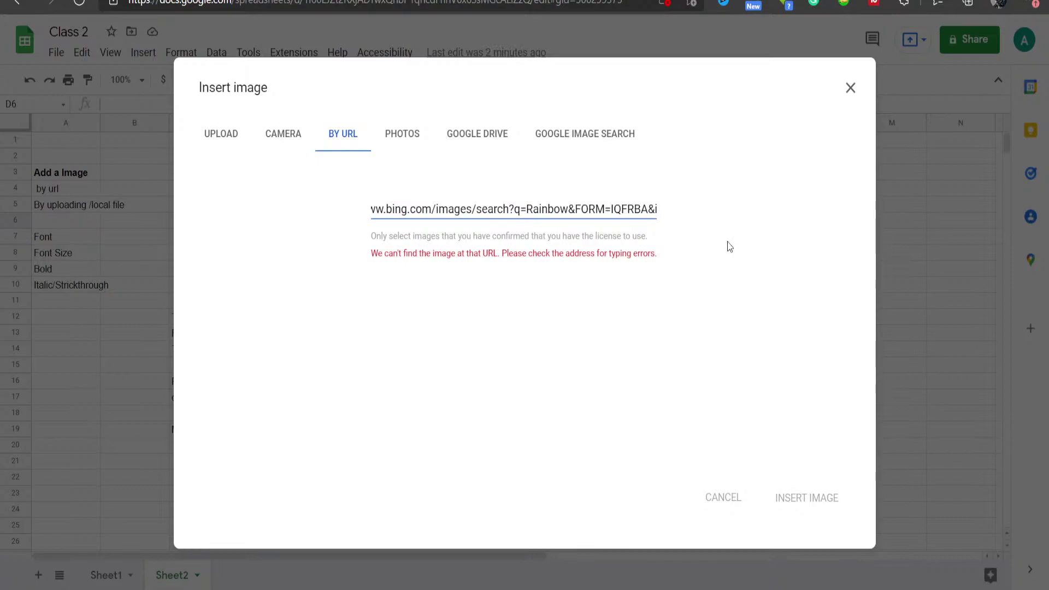
key("ctrl+a")
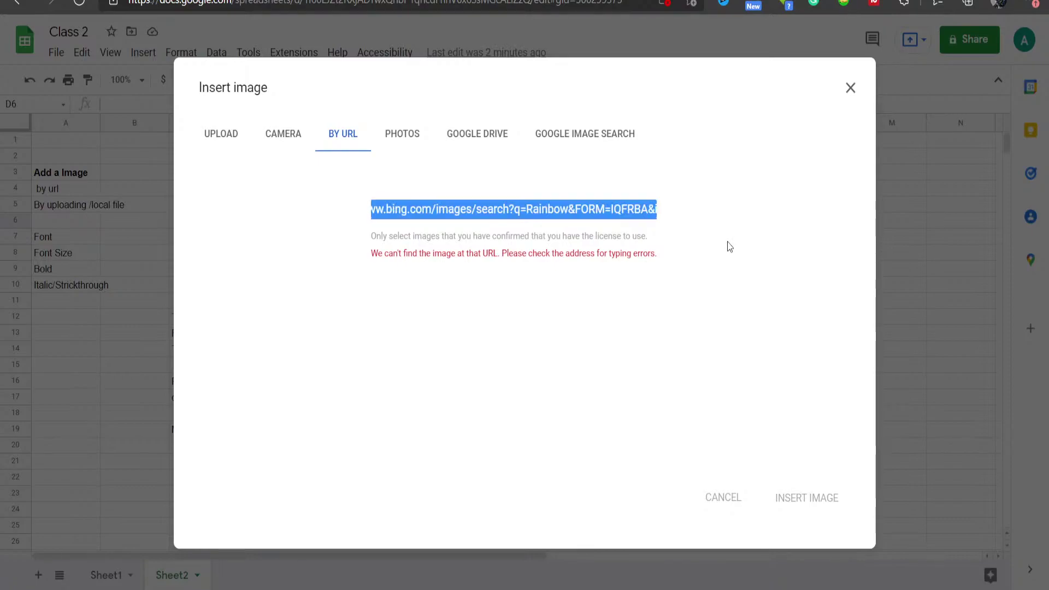
key("ctrl+v")
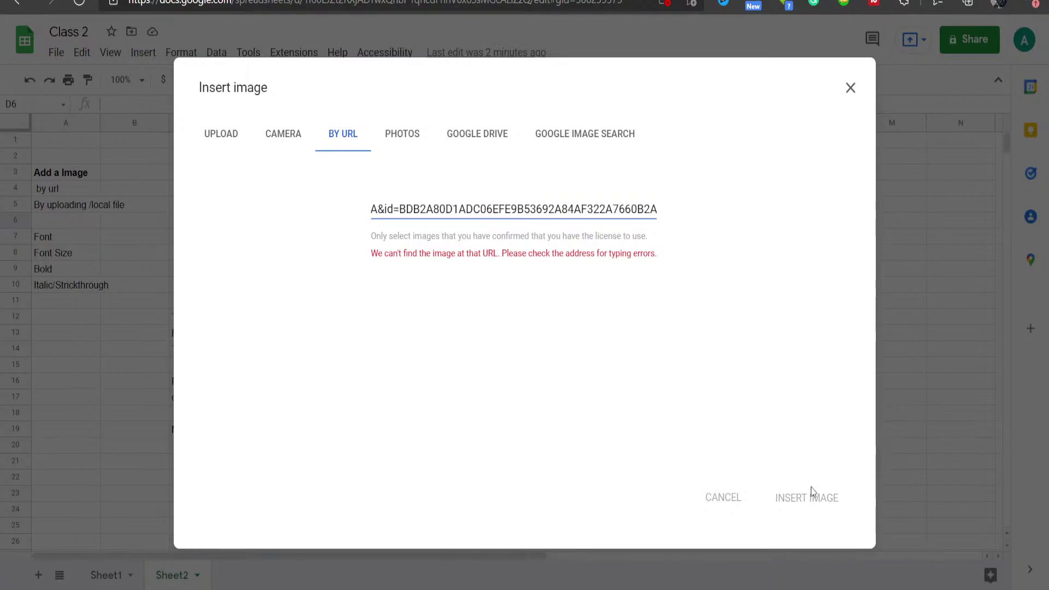
triple_click(649, 209)
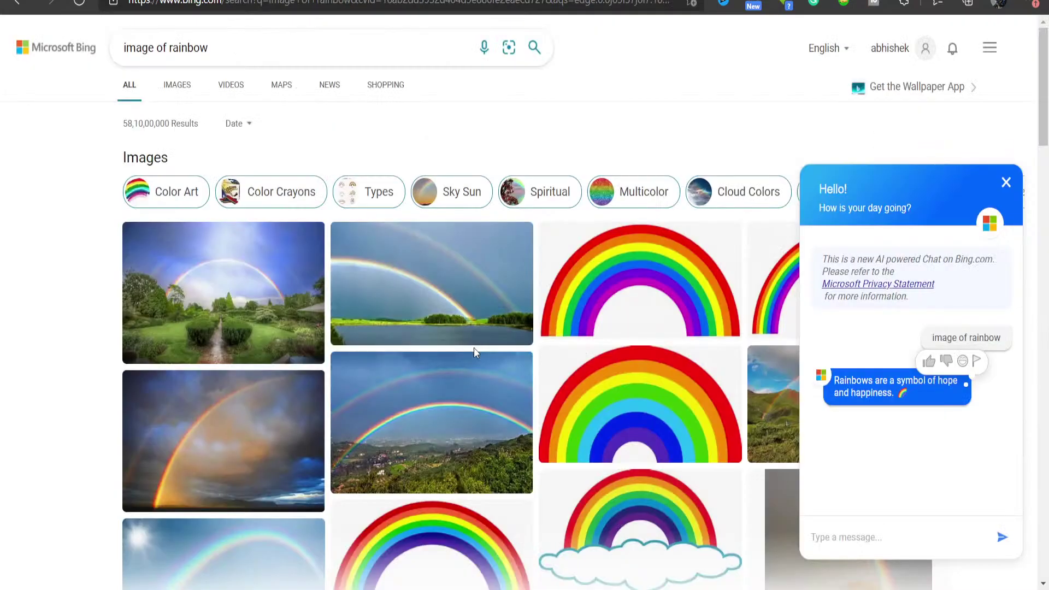
Step: Copy the link of another rainbow landscape from the Bing results and abandon inserting an image by URL
scroll(474, 347, "down", 3)
mouse_move(377, 285)
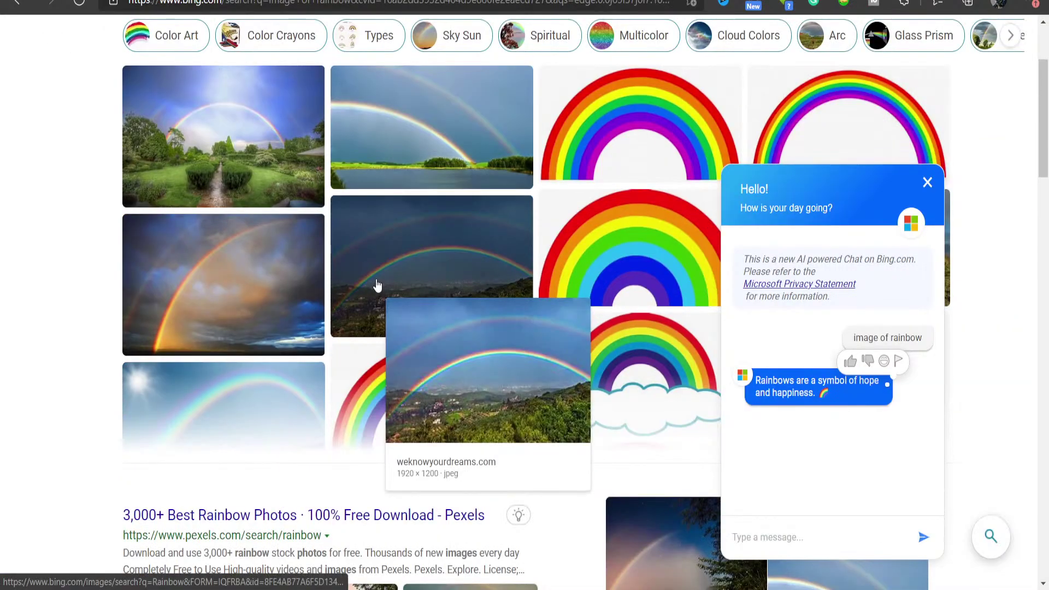
right_click(377, 285)
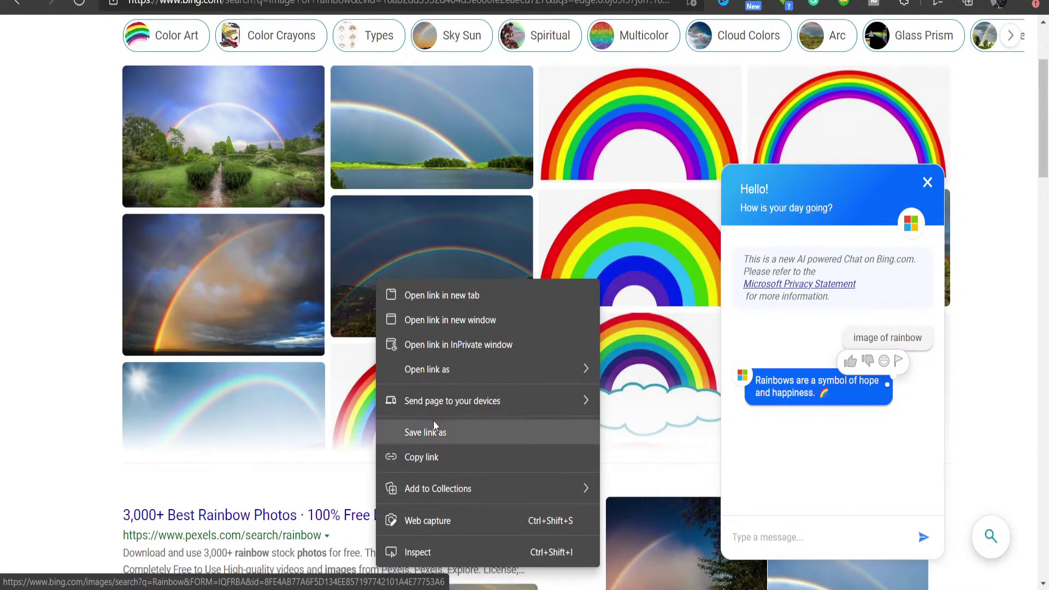
left_click(436, 459)
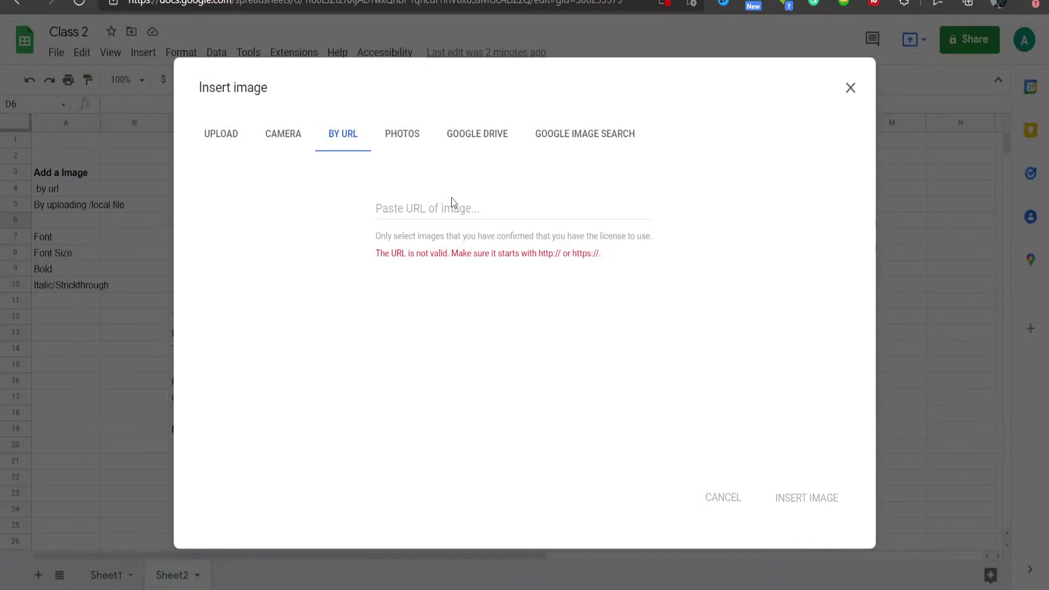
key("Escape")
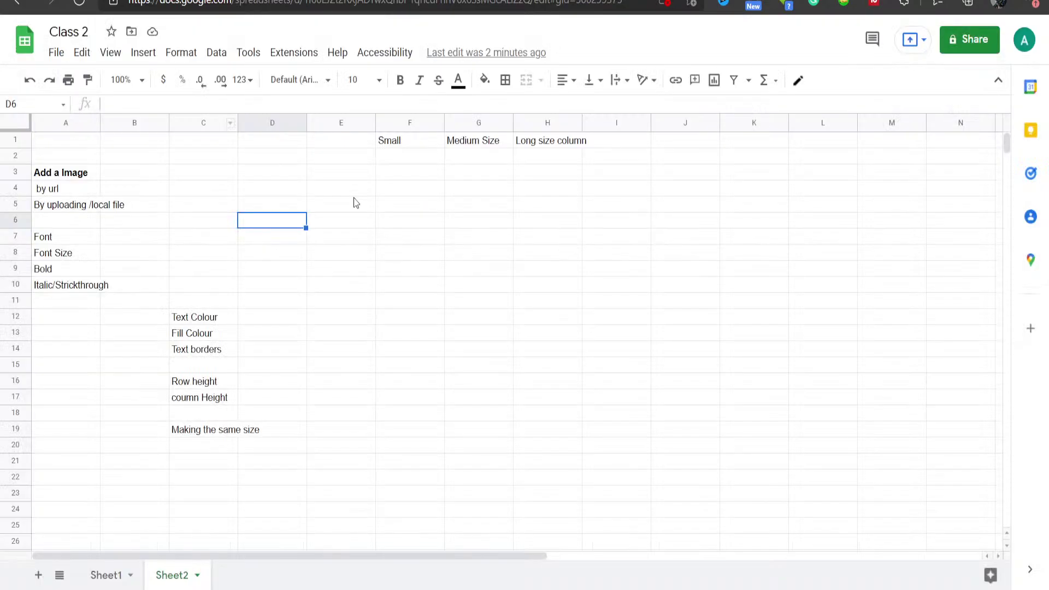
left_click(275, 192)
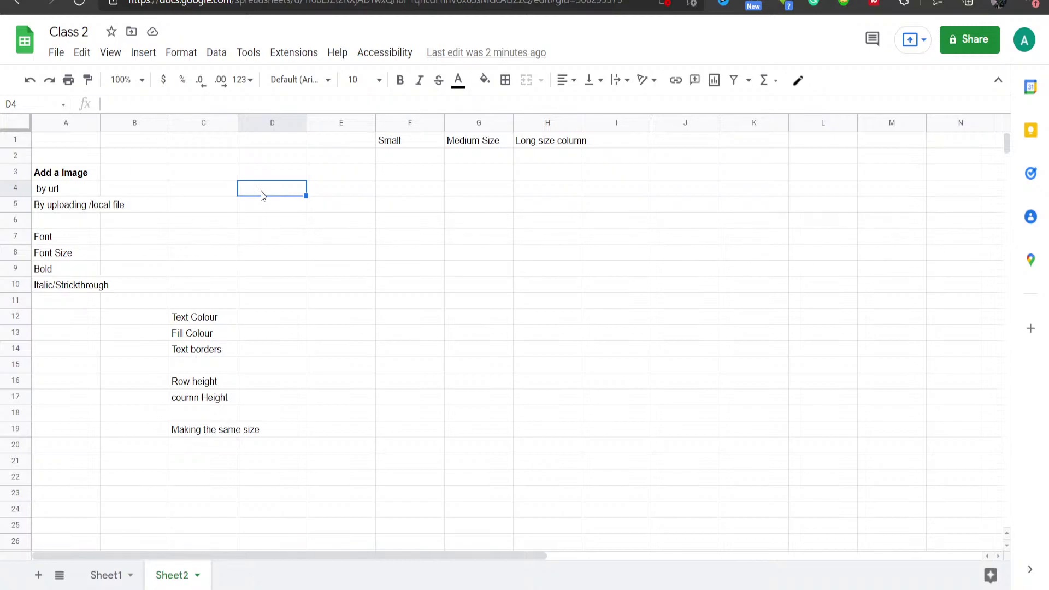
Step: Enter "New" in B7 beside the Font label and set its font to Courier New
left_click(166, 237)
type("New")
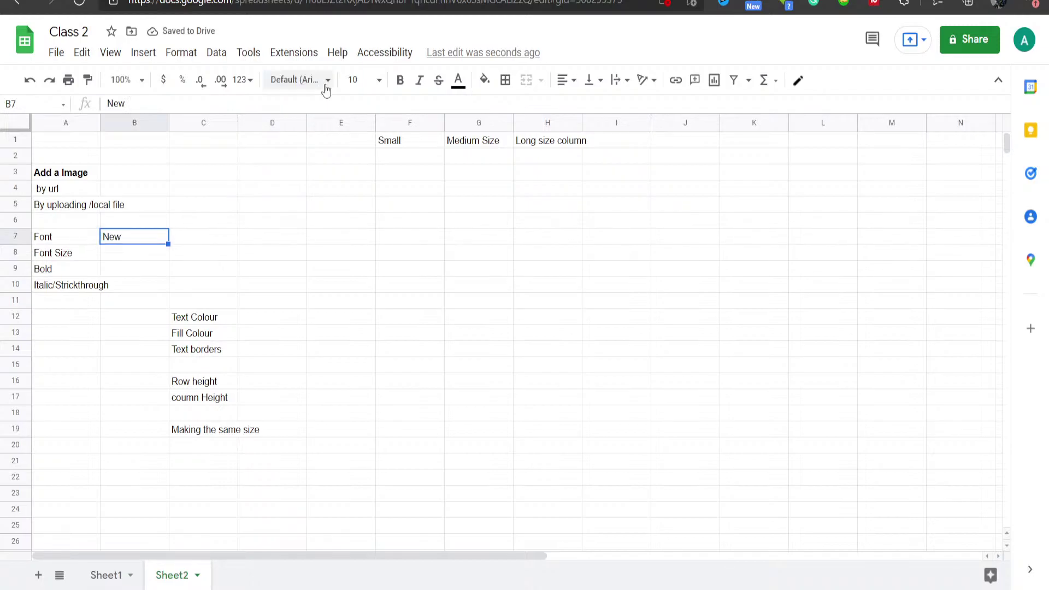
left_click(327, 89)
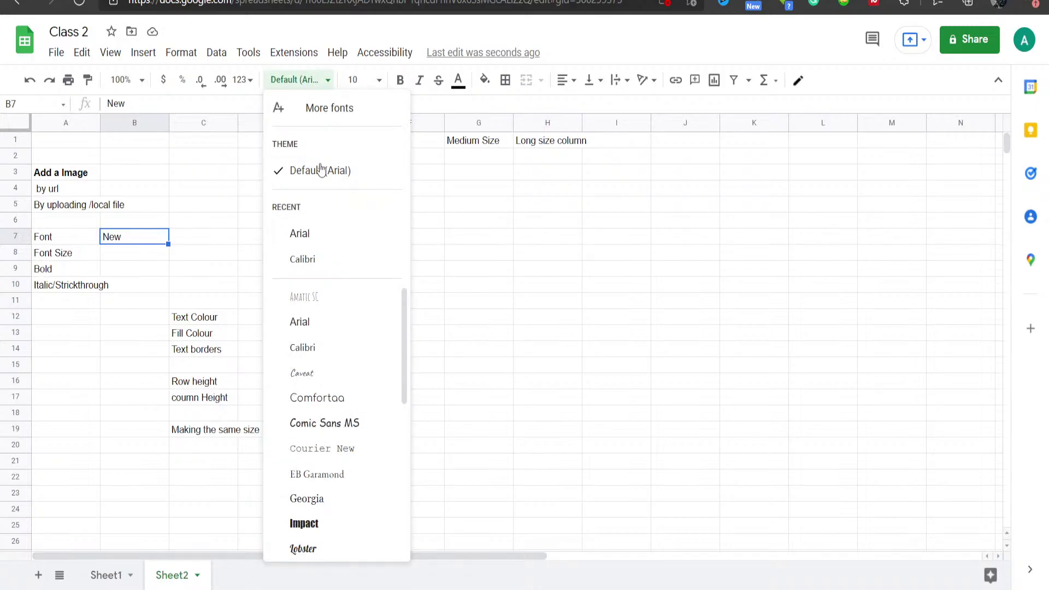
left_click(322, 449)
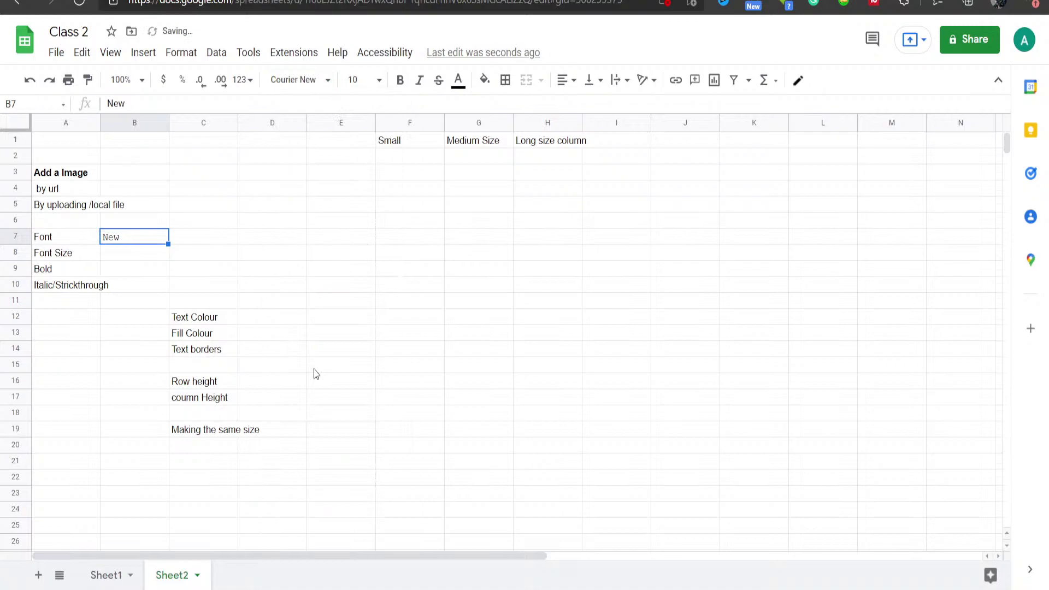
Step: Undo the Courier New font on B7, try Comic Sans MS, and look through the available fonts
key("ctrl+z")
left_click(300, 80)
scroll(342, 410, "down", 1)
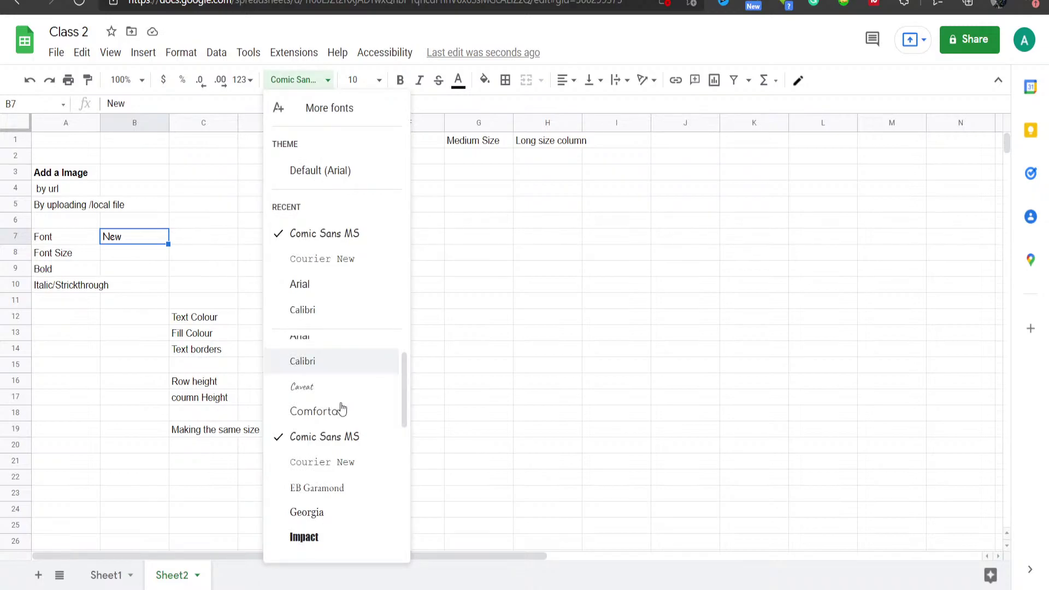
scroll(342, 409, "down", 5)
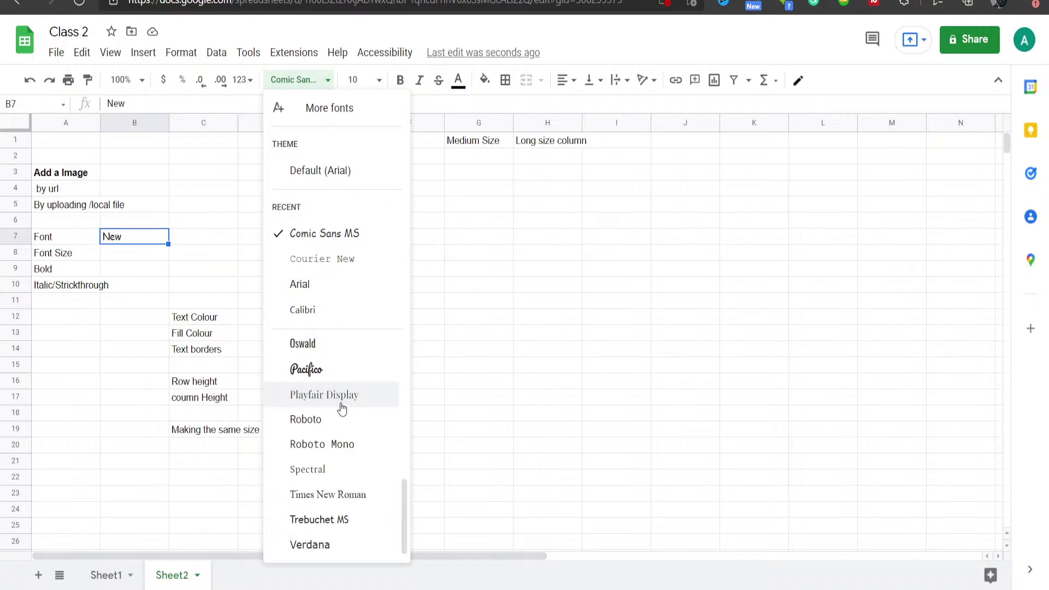
Step: Browse the additional fonts catalogue, sorting it by Trending and filtering it to Handwriting fonts
left_click(338, 109)
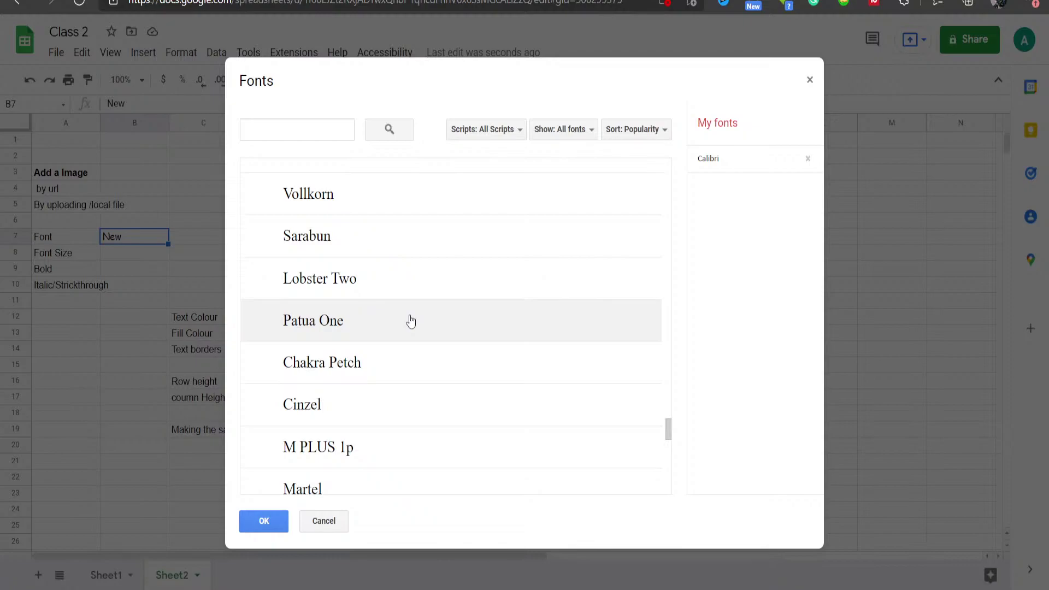
scroll(411, 321, "down", 10)
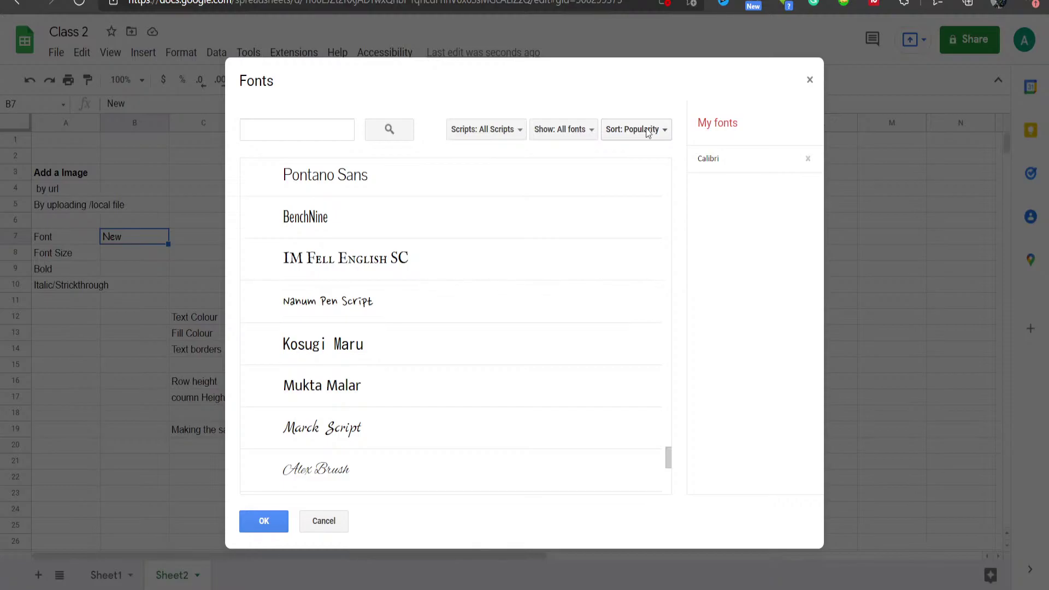
left_click(568, 129)
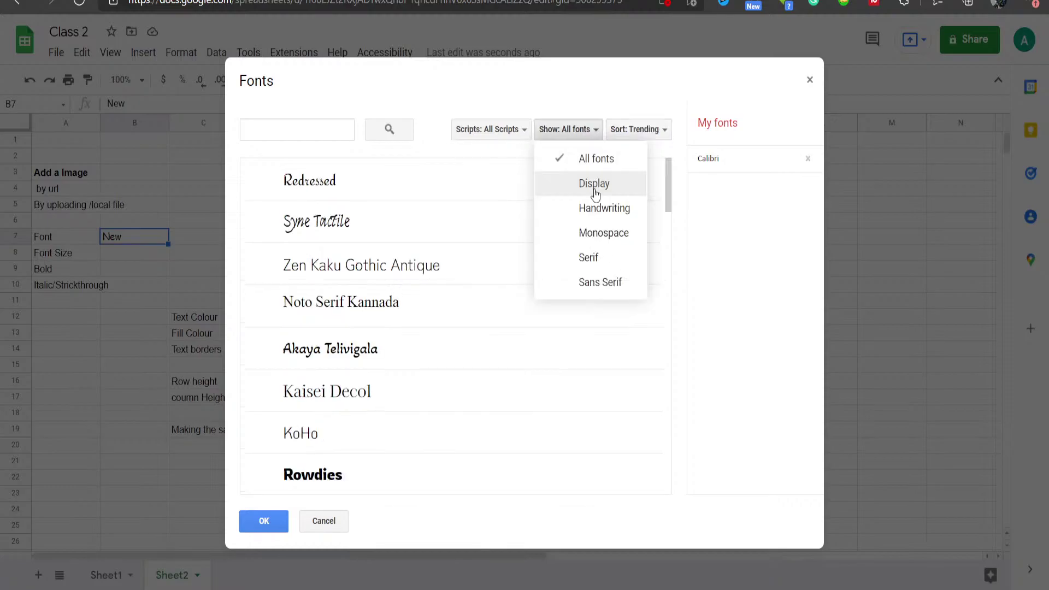
left_click(582, 213)
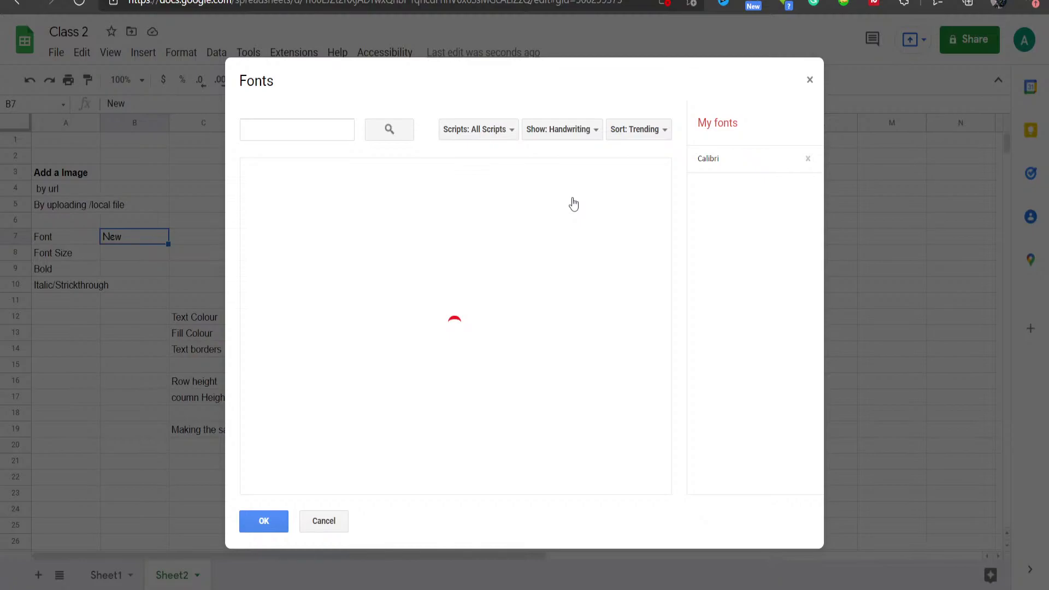
Step: Try the Devanagari script filter, reset it to All Scripts, and apply the Covered By Your Grace font to B7
left_click(495, 129)
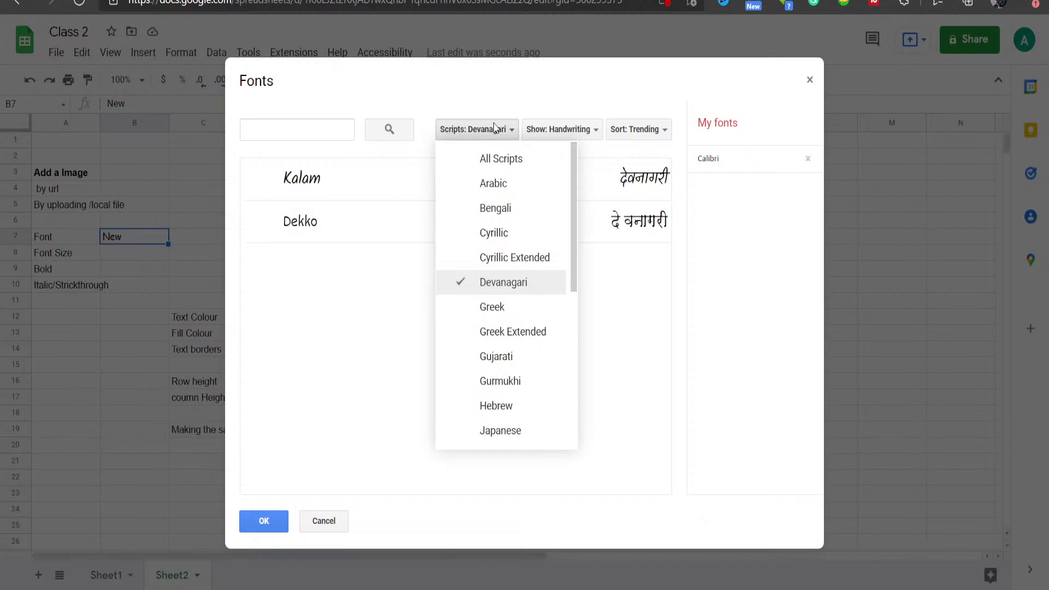
left_click(501, 158)
left_click(368, 306)
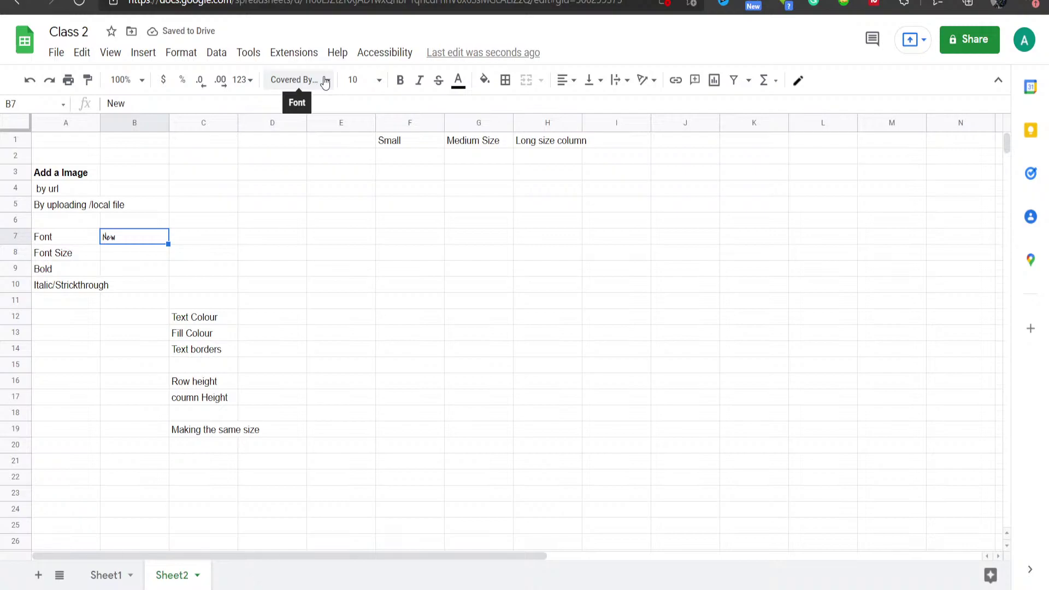
Step: Try the Covered By Your Grace font on C12:C19 and return the range to Default (Arial)
left_click_drag(203, 317, 204, 430)
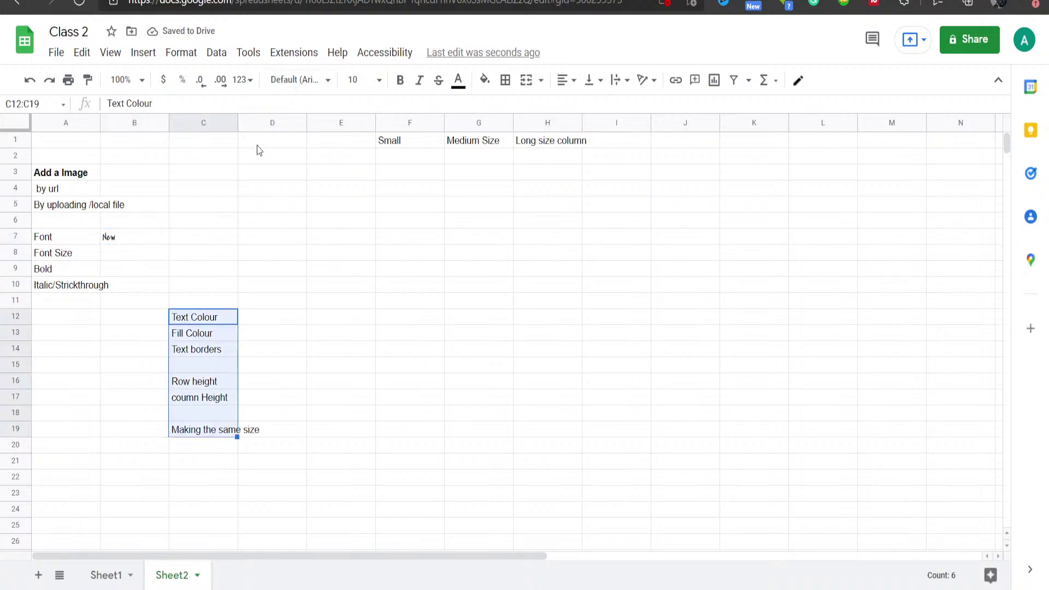
left_click(322, 82)
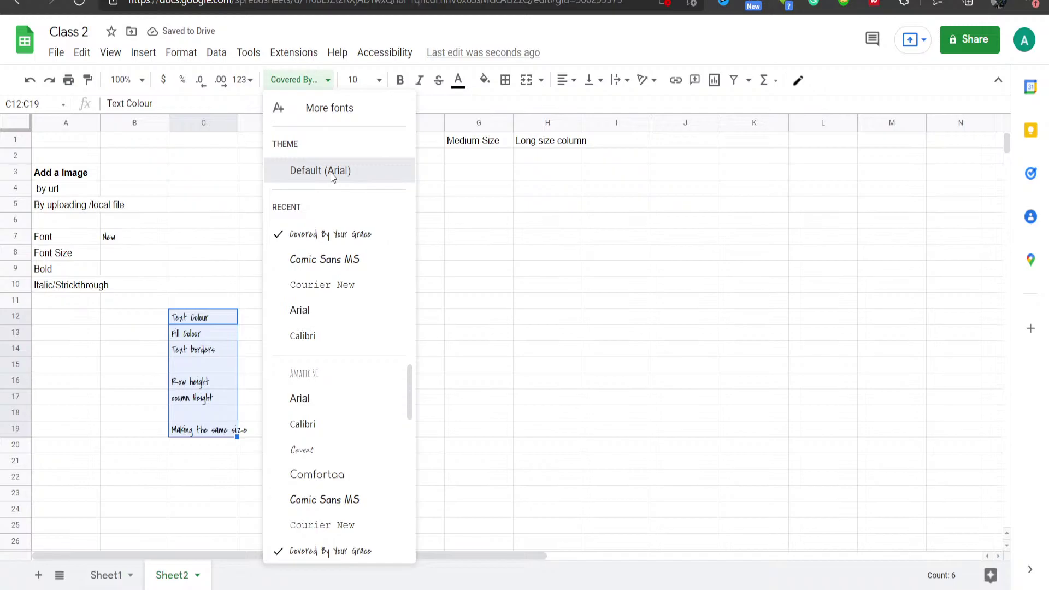
left_click(331, 173)
Step: Copy the "New" text with its handwriting font from B7 into B8 beside the Font Size label
left_click(144, 255)
double_click(144, 255)
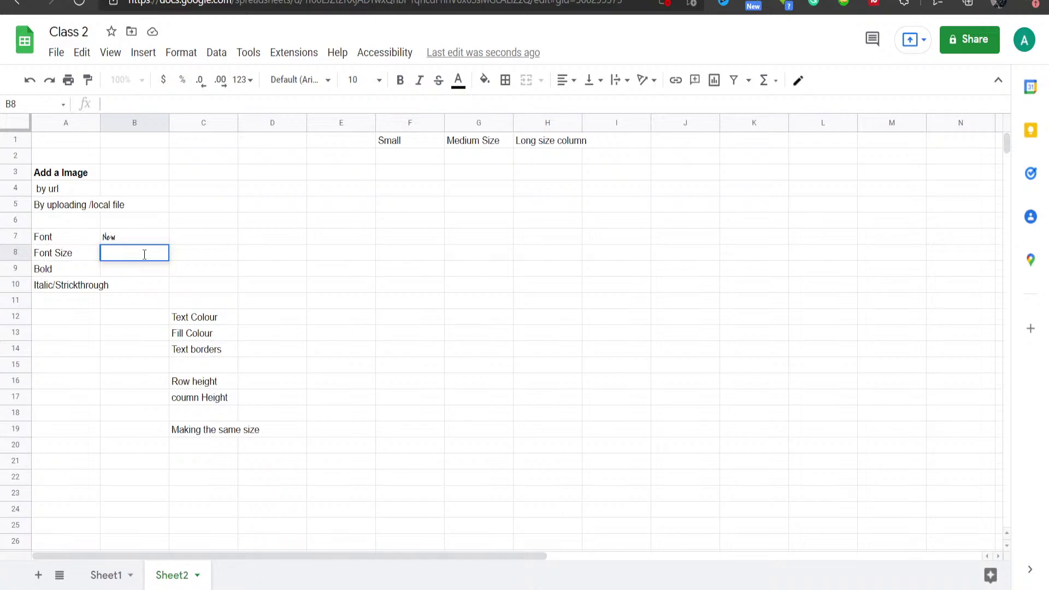
left_click(124, 236)
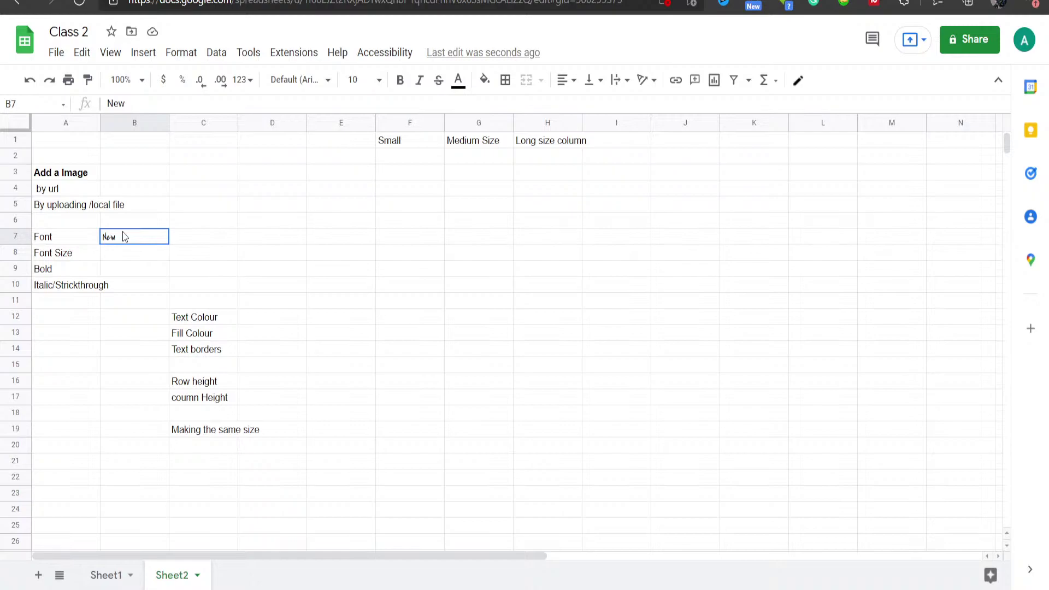
key("Right")
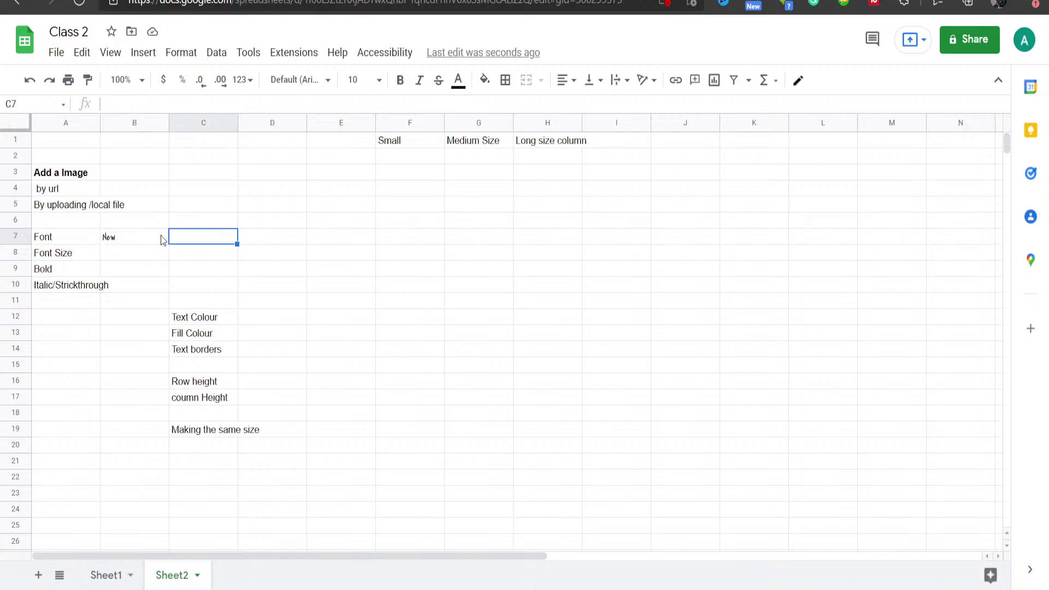
left_click(162, 239)
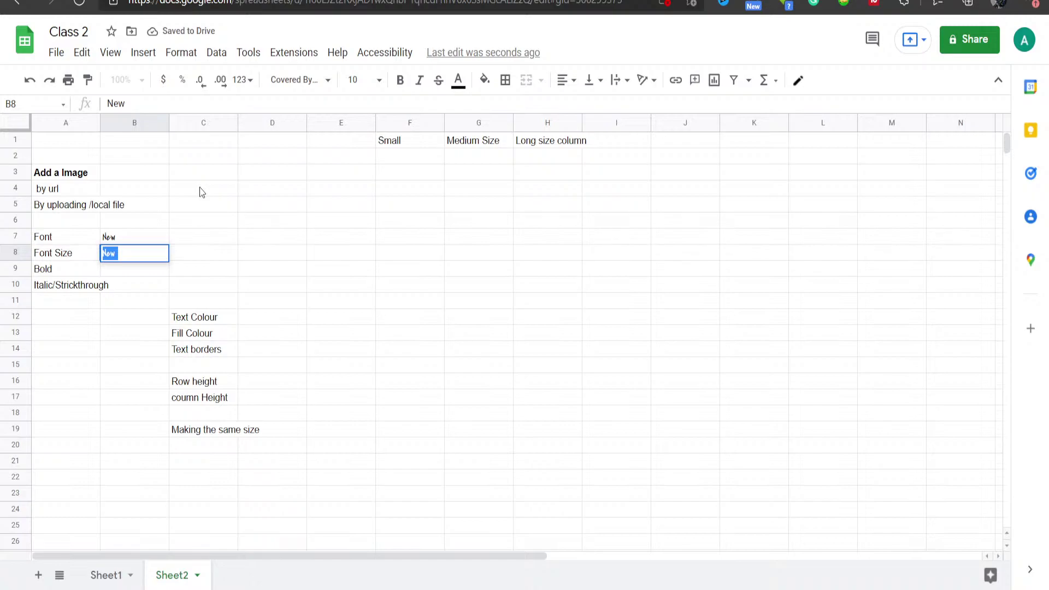
Step: Enlarge the "New" text in B8 to size 36, and raise it to a custom size of 45
left_click(360, 80)
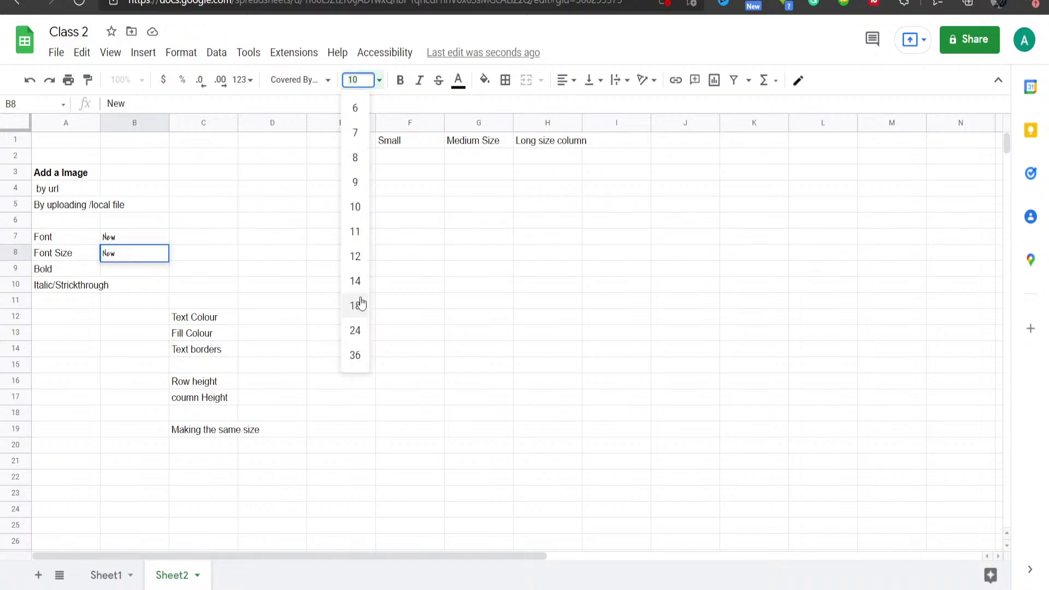
left_click(356, 355)
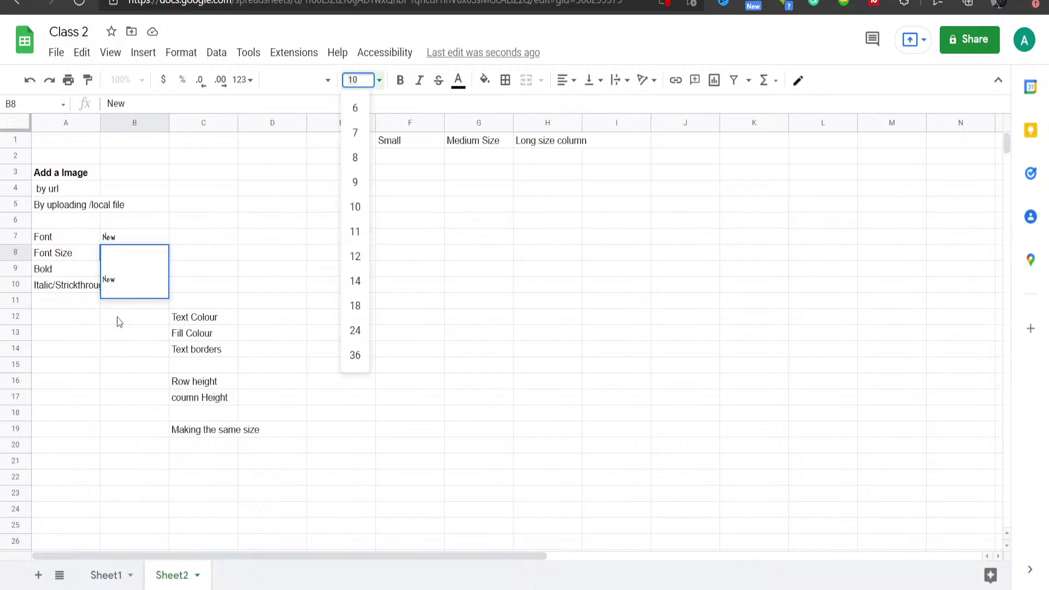
left_click_drag(121, 282, 94, 284)
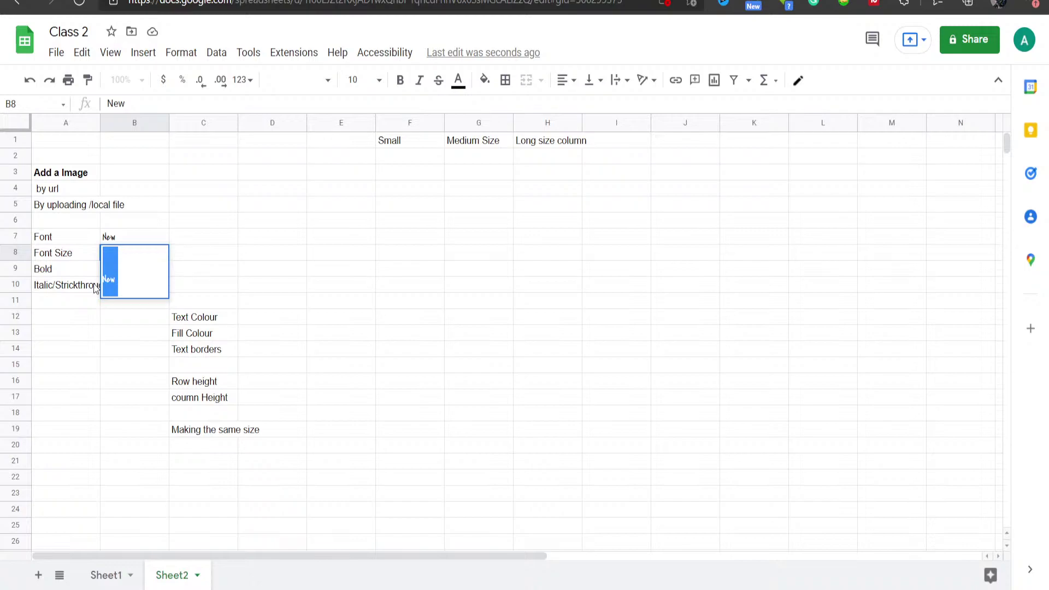
left_click(361, 80)
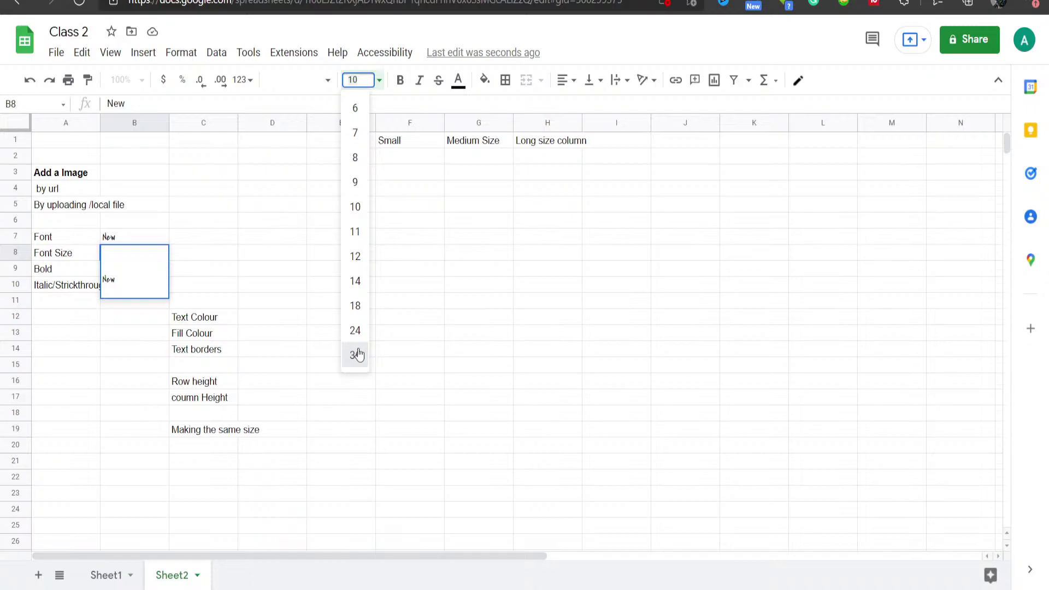
left_click(359, 355)
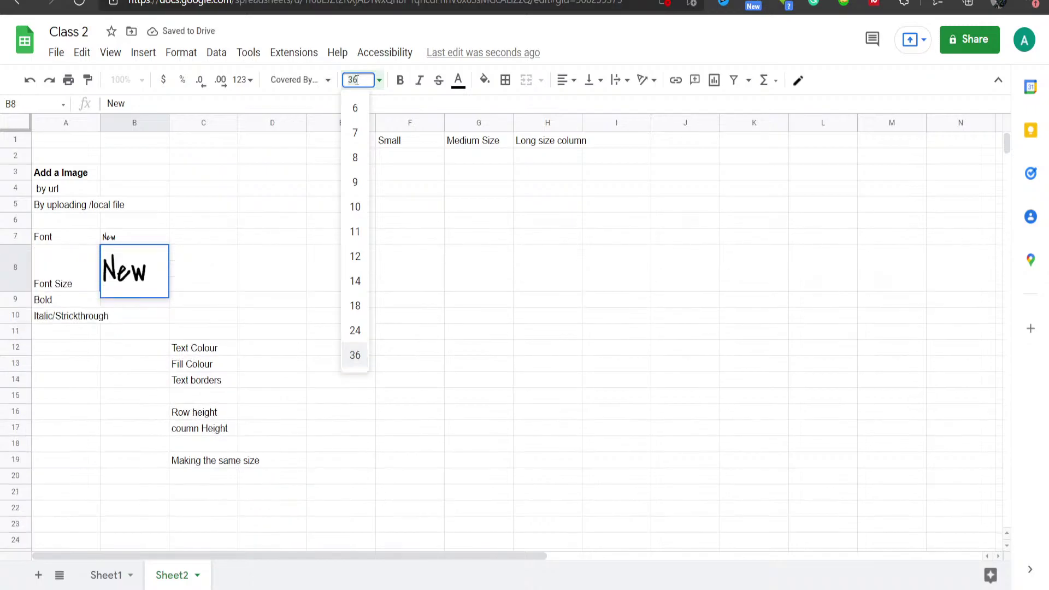
key("BackSpace")
key("BackSpace")
type("7")
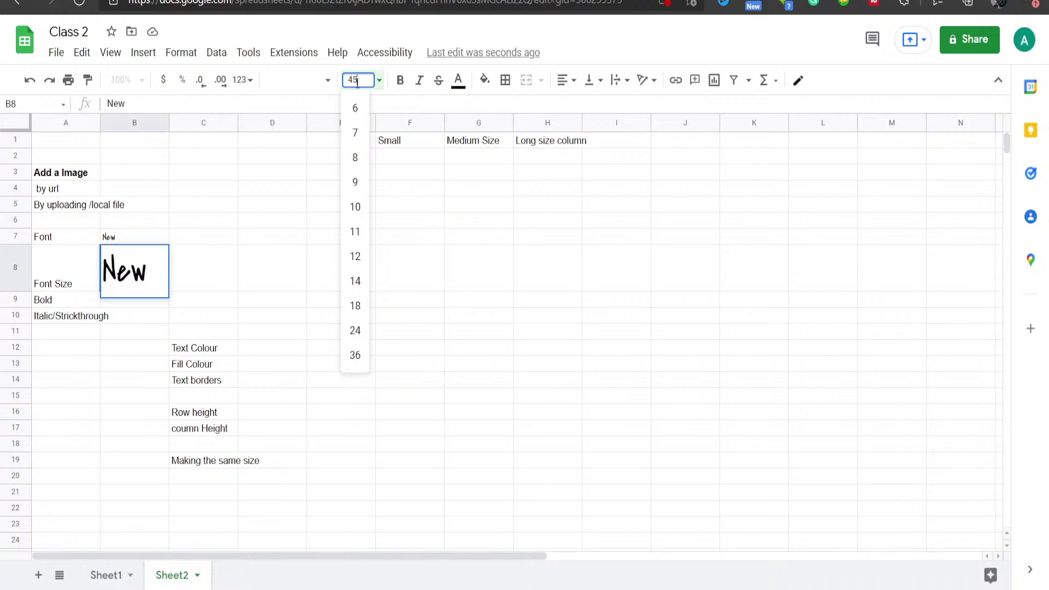
key("Return")
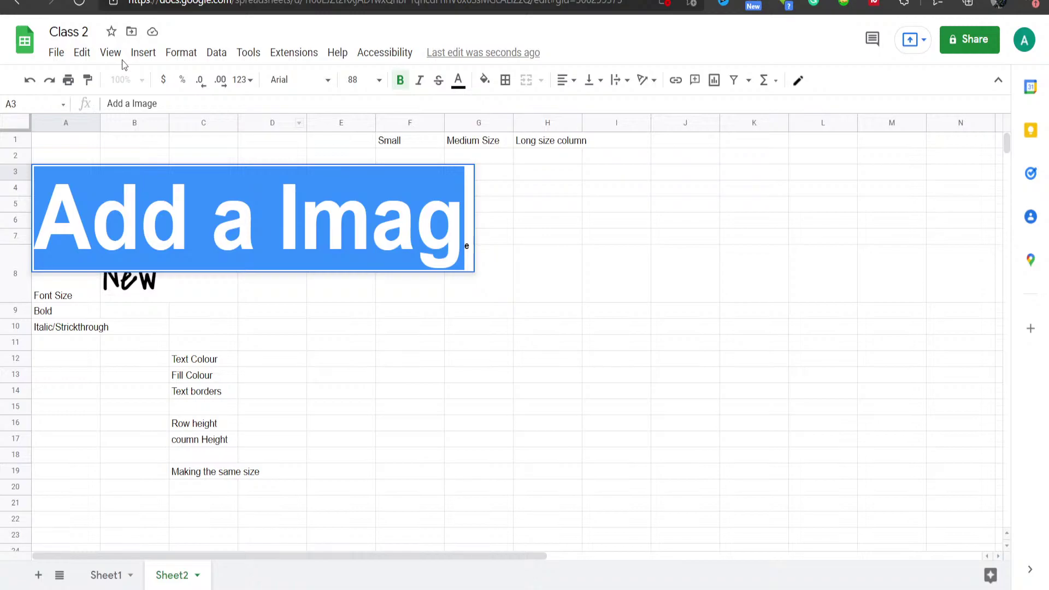
Step: Try size 88 on the "Add a Image" heading in A3, revert it, and select B8
left_click(360, 80)
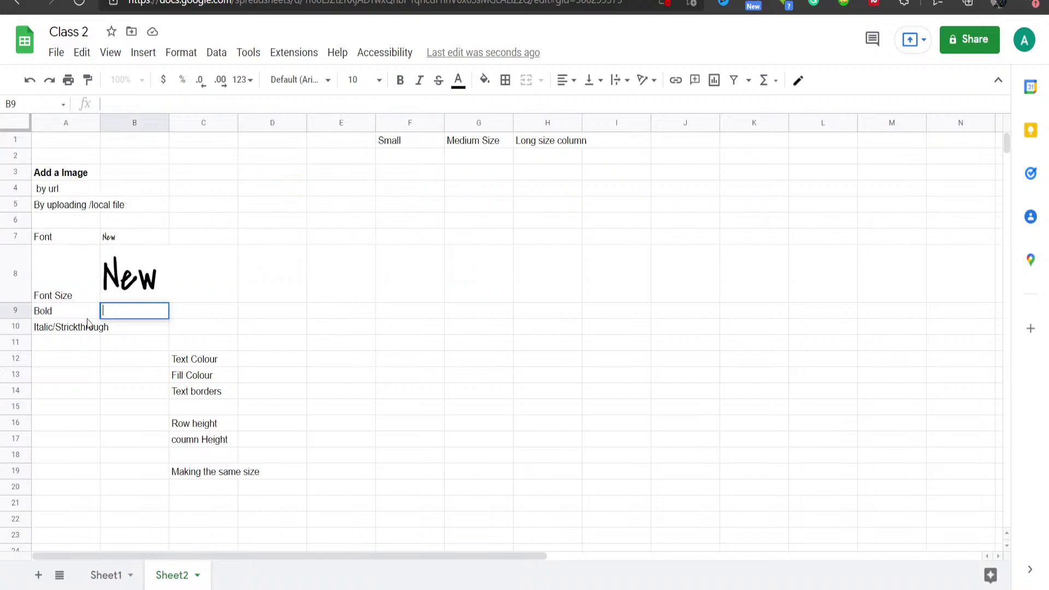
left_click_drag(87, 323, 160, 276)
left_click(161, 280)
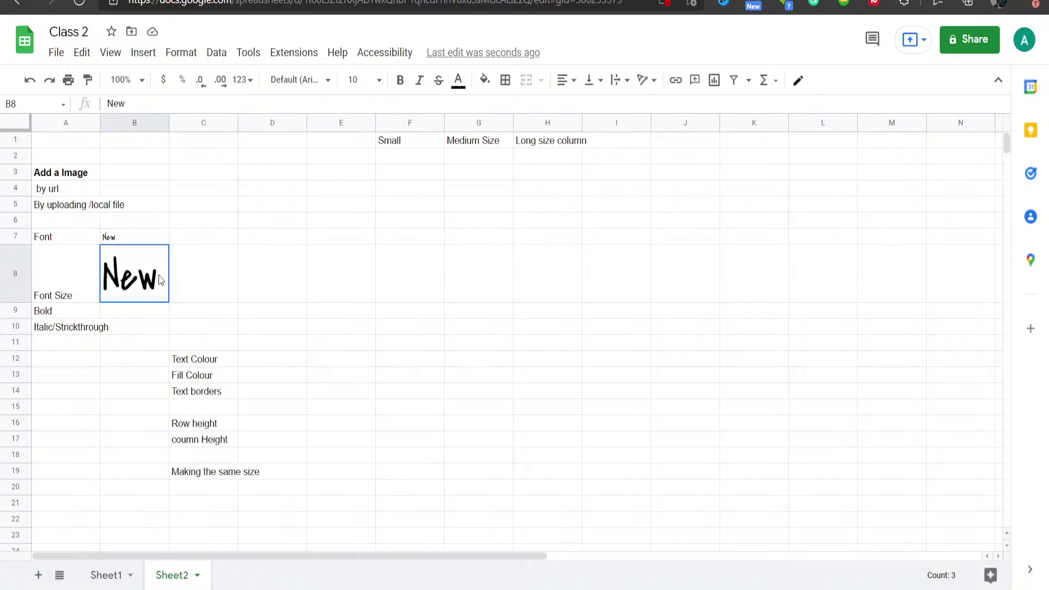
Step: Format the word "Bold" in A9 as bold, italic and strikethrough
double_click(61, 313)
left_click_drag(61, 312, 42, 313)
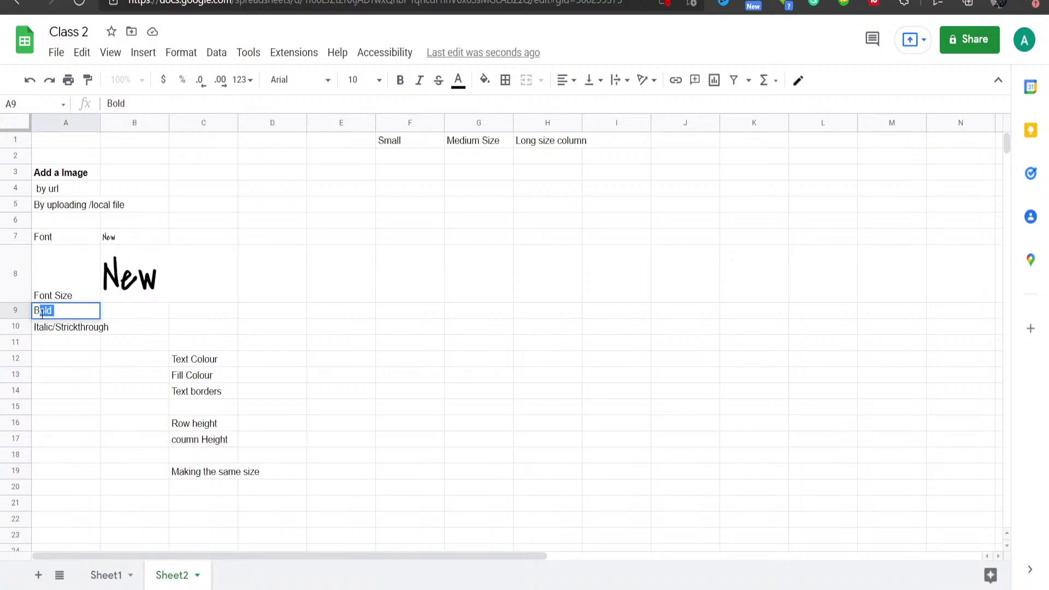
left_click_drag(42, 313, 34, 312)
left_click(399, 87)
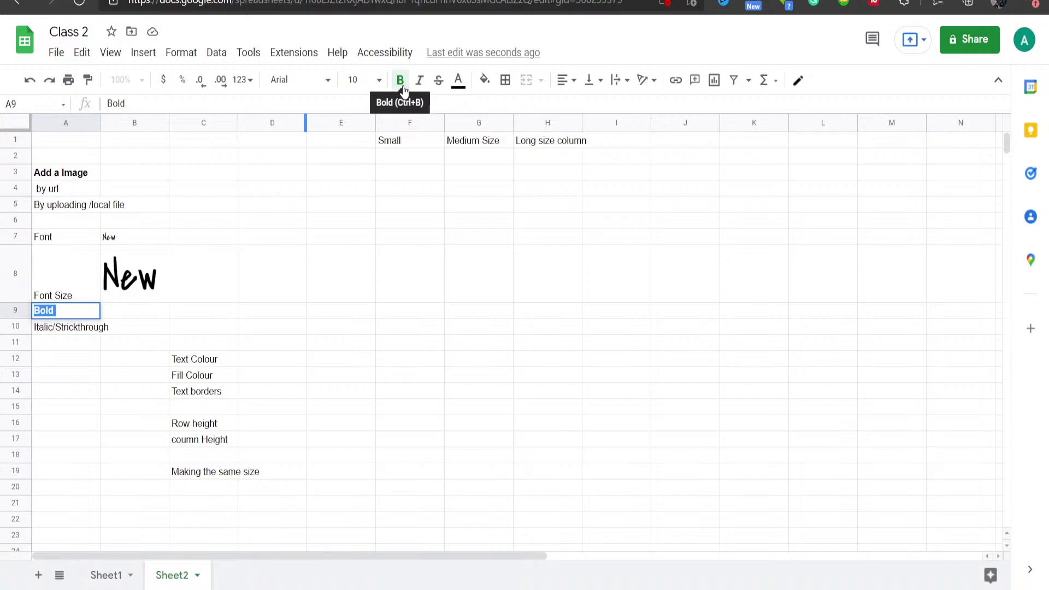
left_click(419, 89)
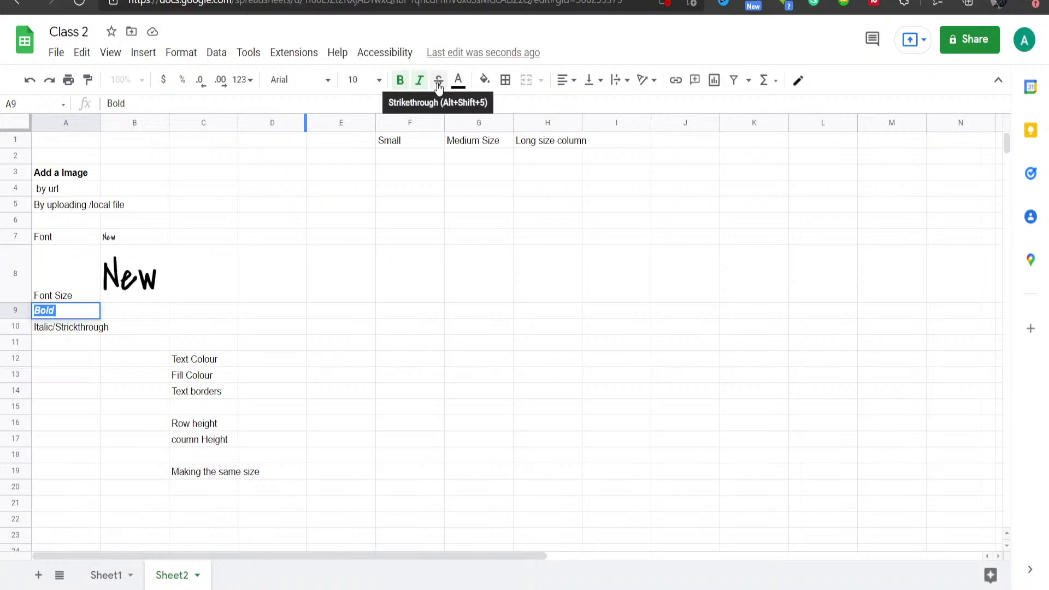
left_click(438, 87)
left_click(341, 310)
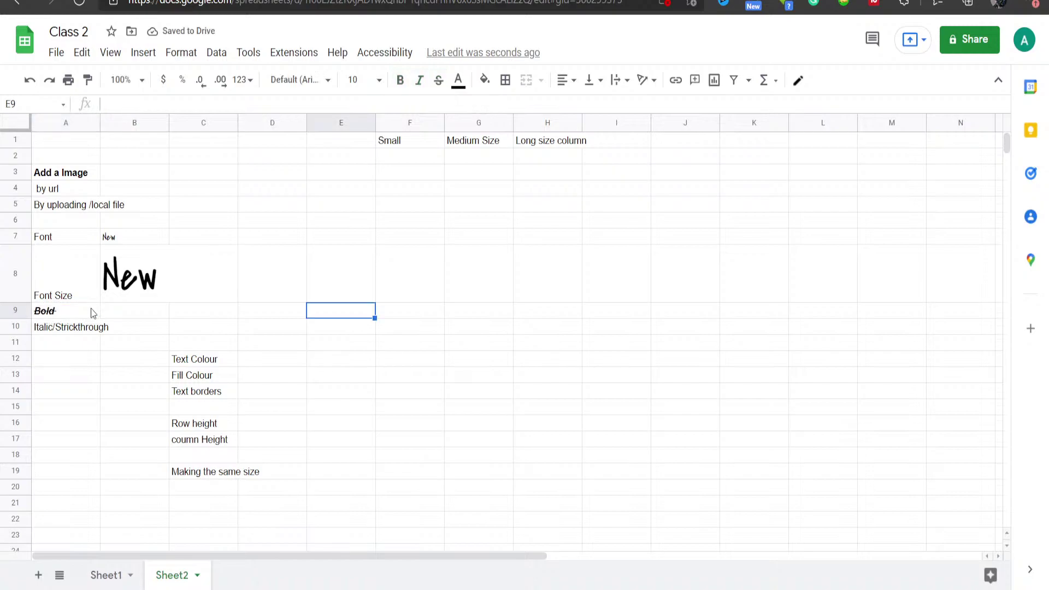
Step: Remove the strikethrough, italic and bold formatting from the word "Bold" in A9
left_click(81, 330)
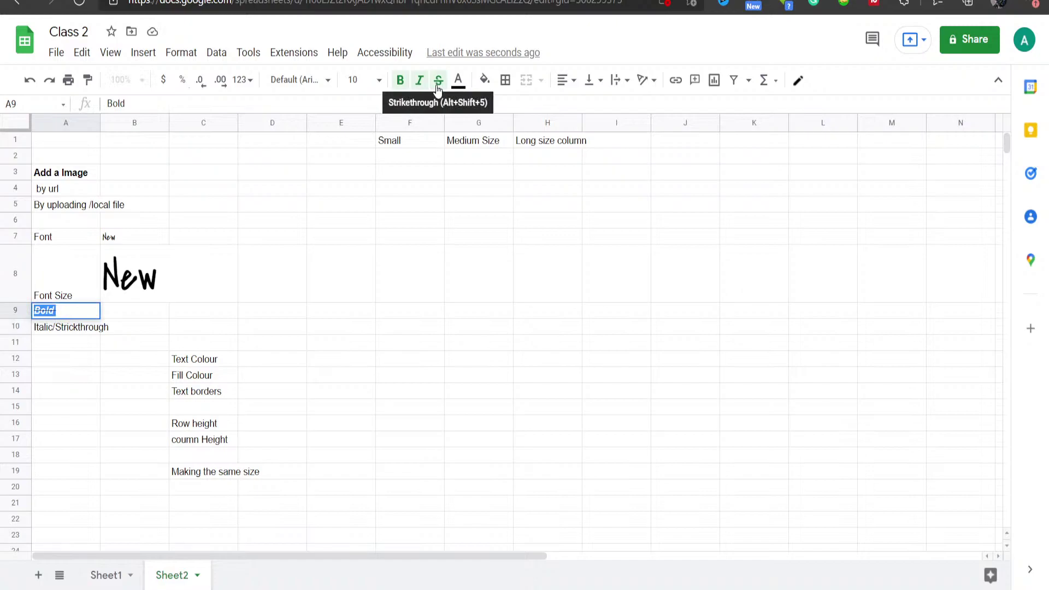
left_click(438, 80)
left_click(419, 80)
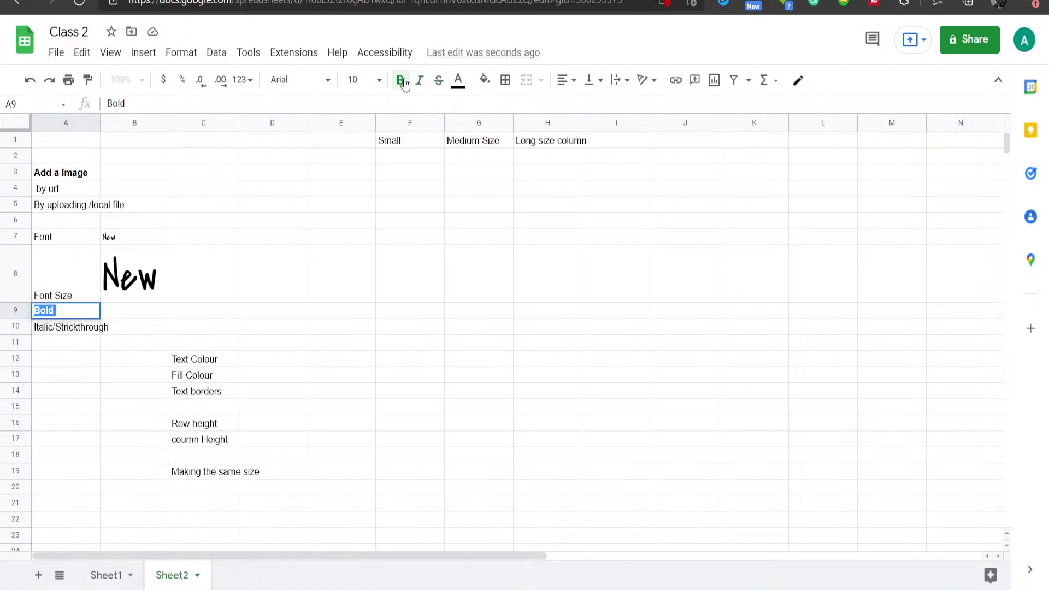
left_click(404, 83)
left_click(243, 276)
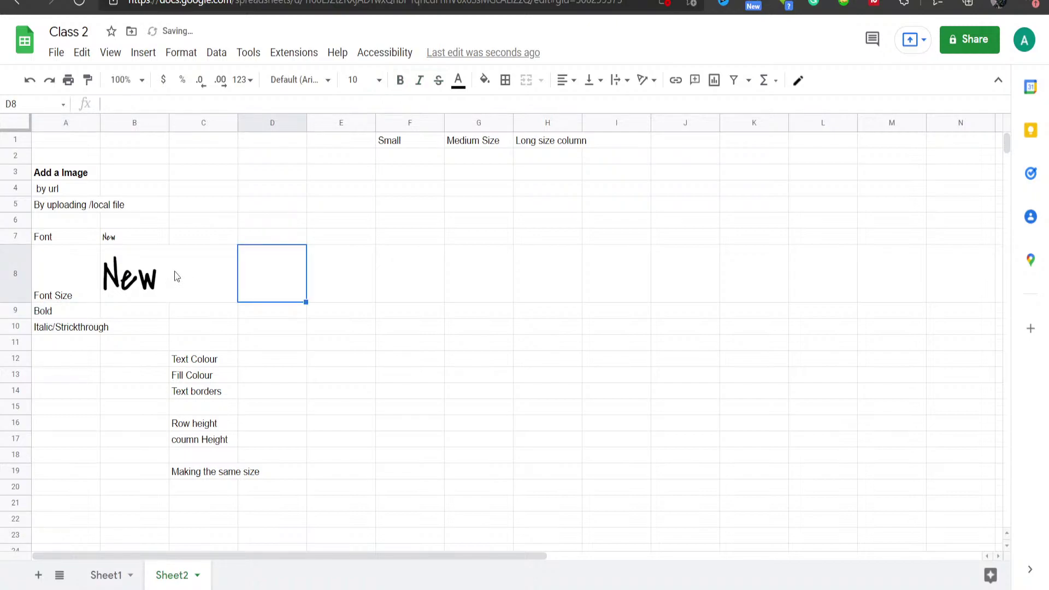
Step: Colour the "Text Colour" text in C12 magenta
left_click(227, 358)
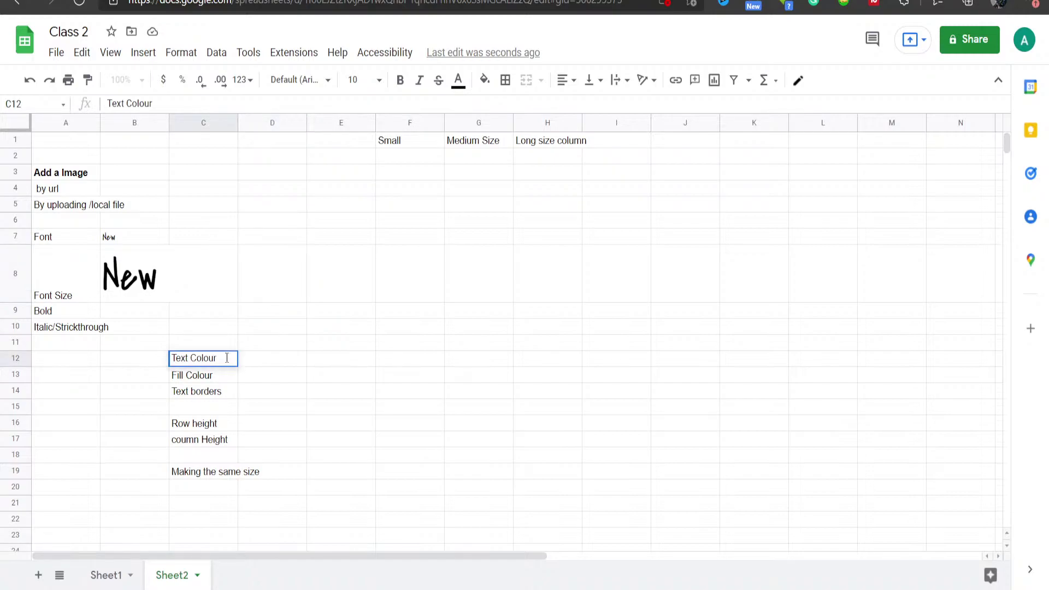
left_click(458, 80)
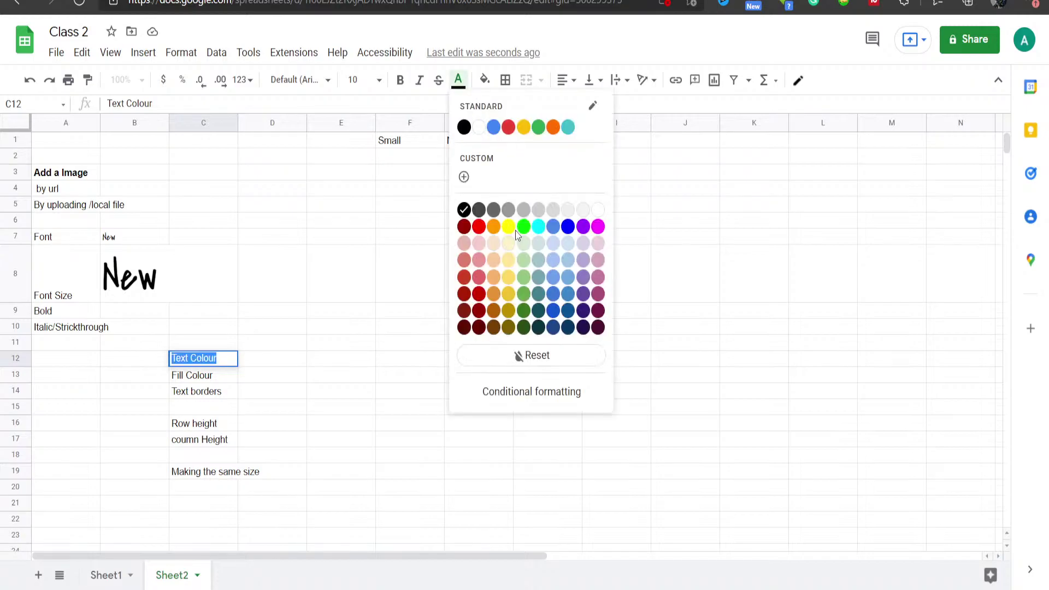
left_click(511, 228)
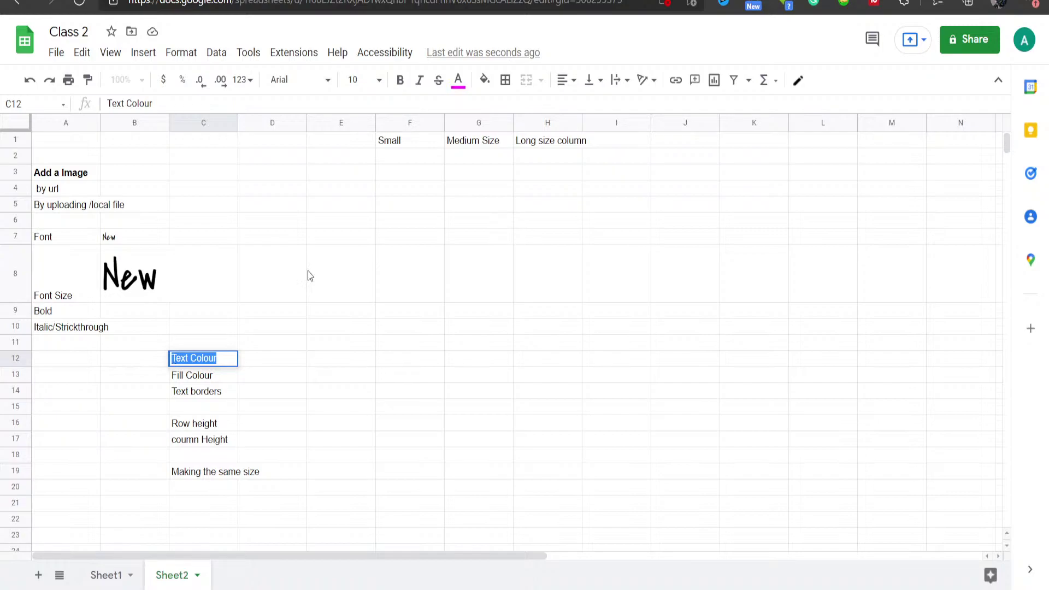
left_click(303, 393)
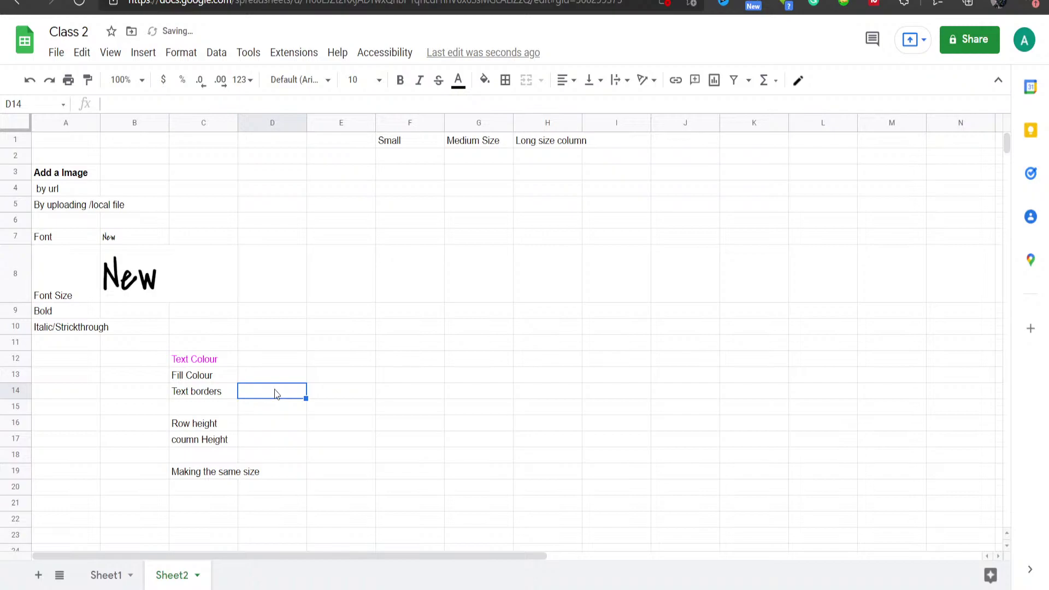
Step: Fill the "Fill Colour" cell C13 with cyan and colour its text yellow
left_click(224, 377)
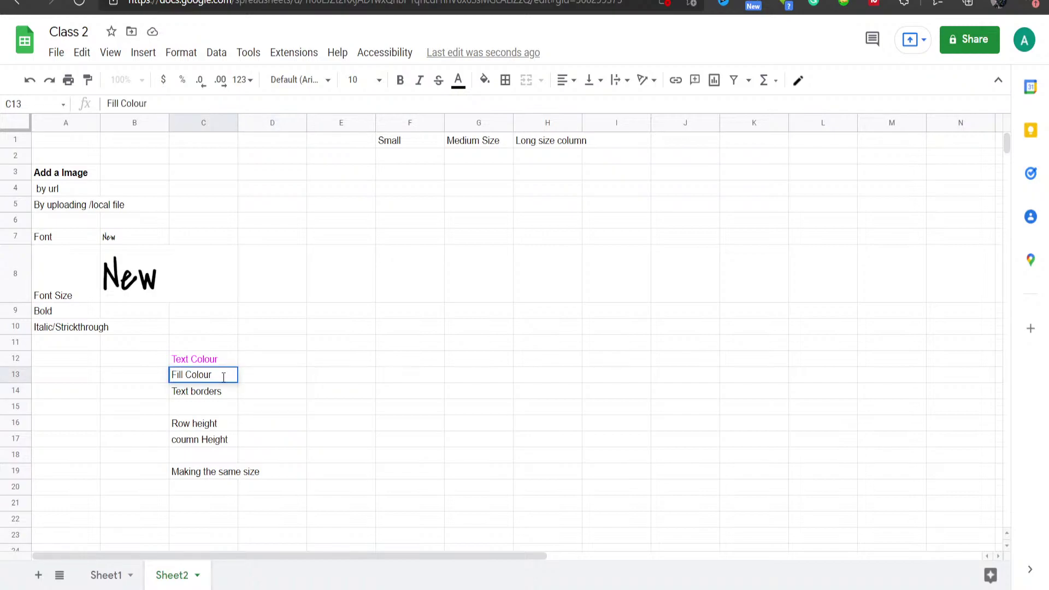
left_click(484, 81)
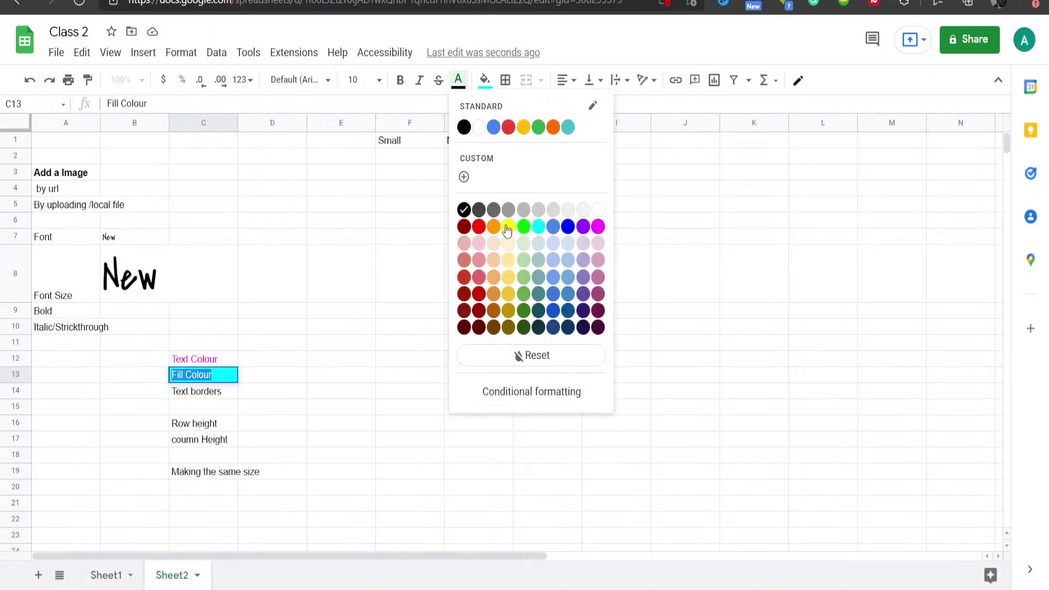
left_click(508, 229)
left_click(409, 326)
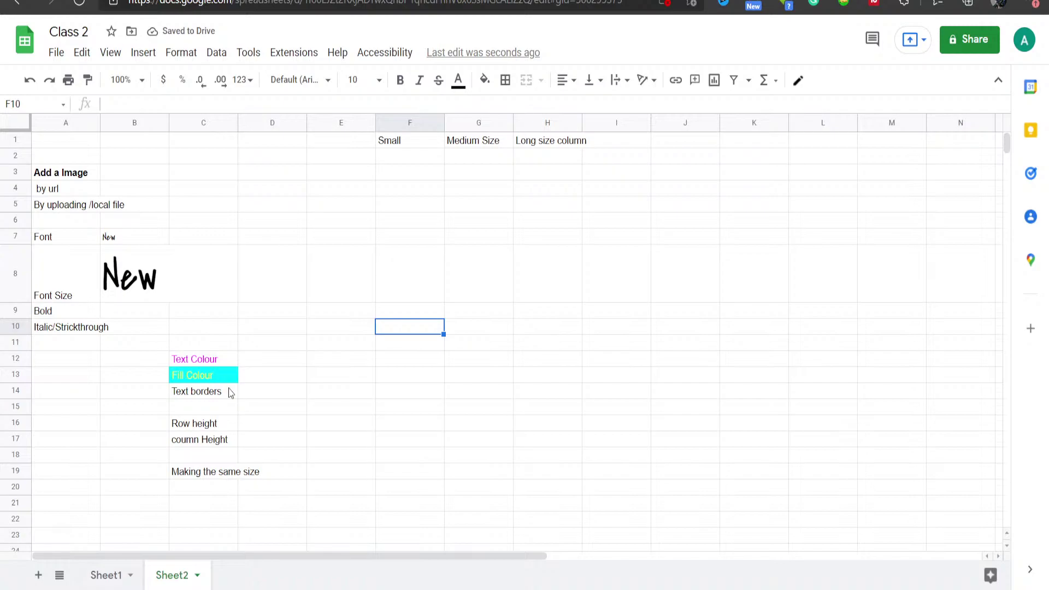
Step: Add an outer border around C12:C16 and colour the border blue
double_click(230, 391)
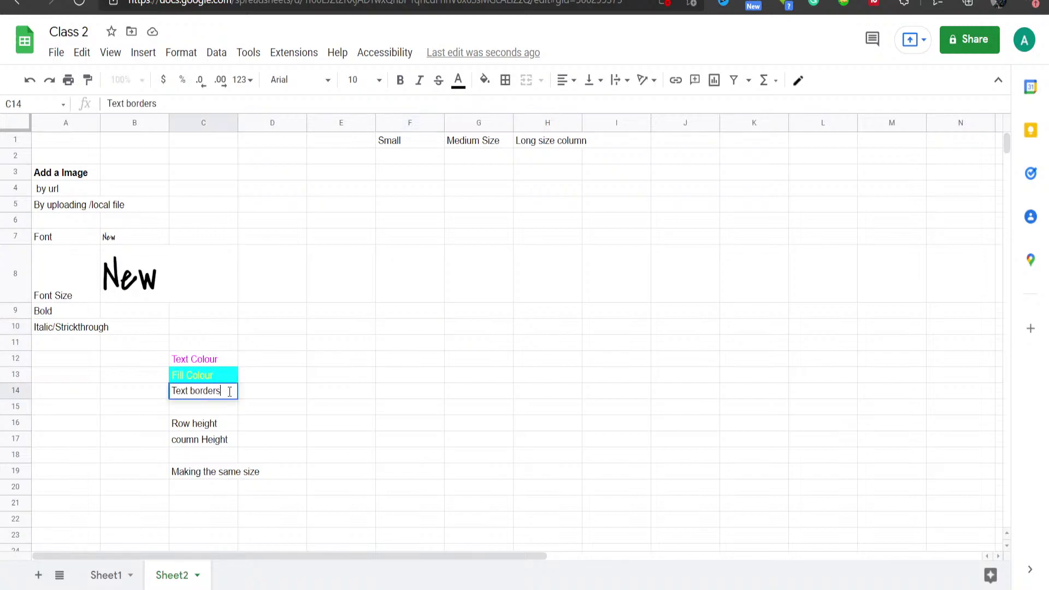
left_click_drag(214, 359, 222, 403)
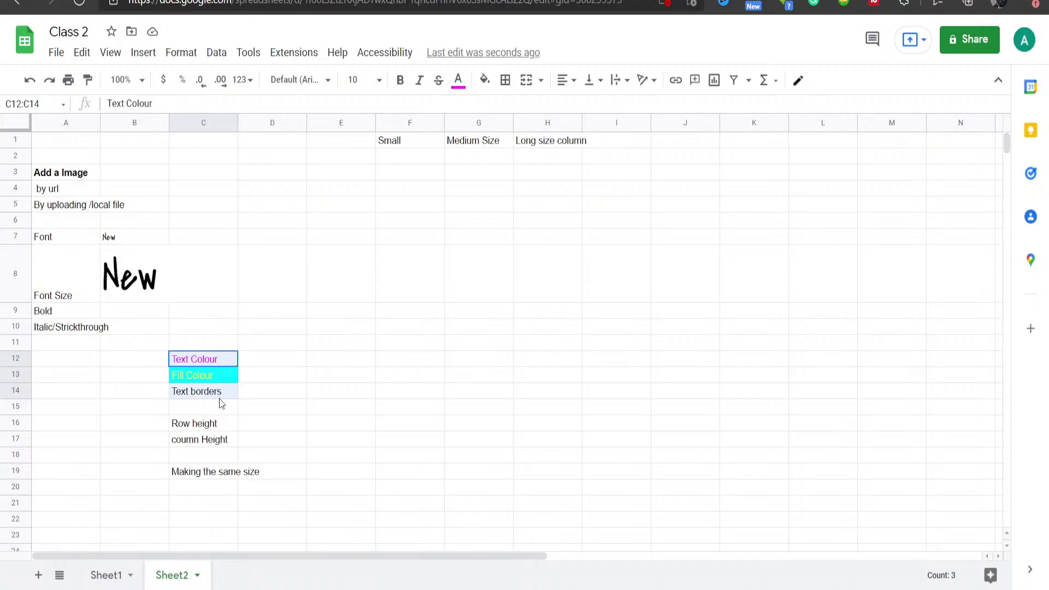
left_click_drag(221, 404, 219, 426)
left_click(505, 80)
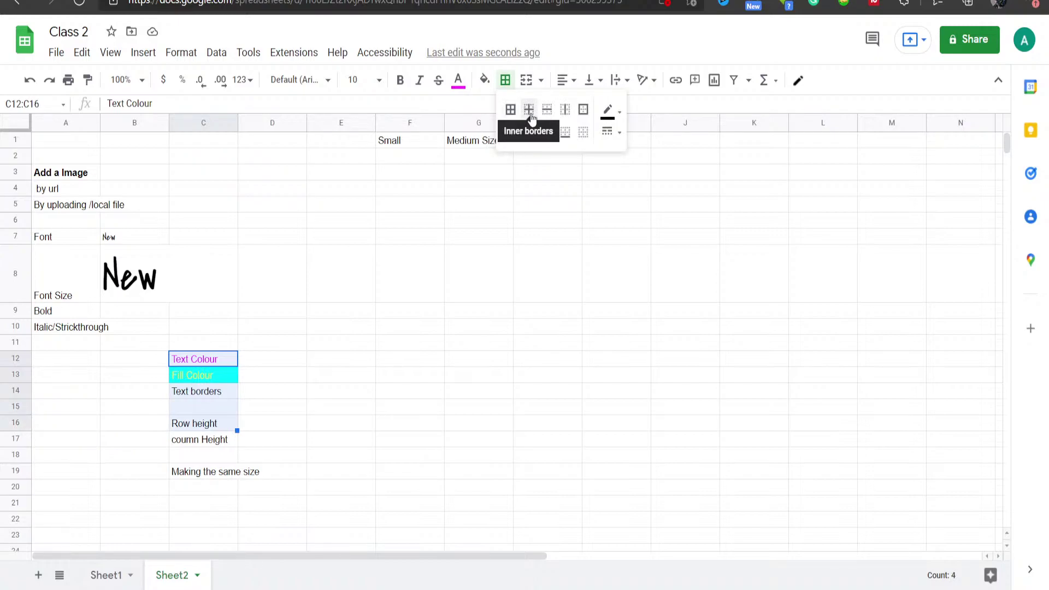
left_click(583, 117)
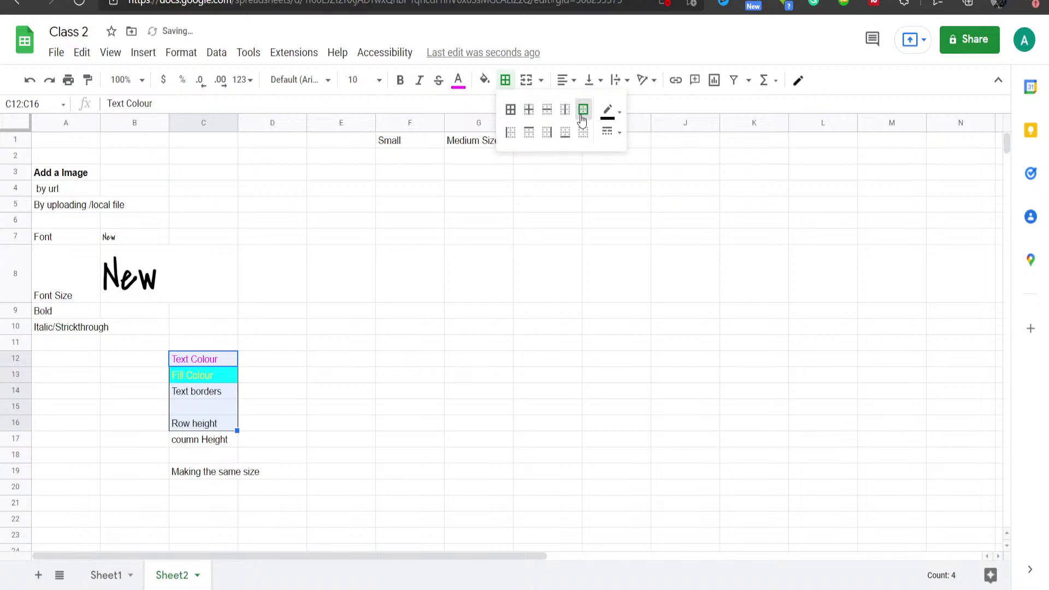
left_click(611, 111)
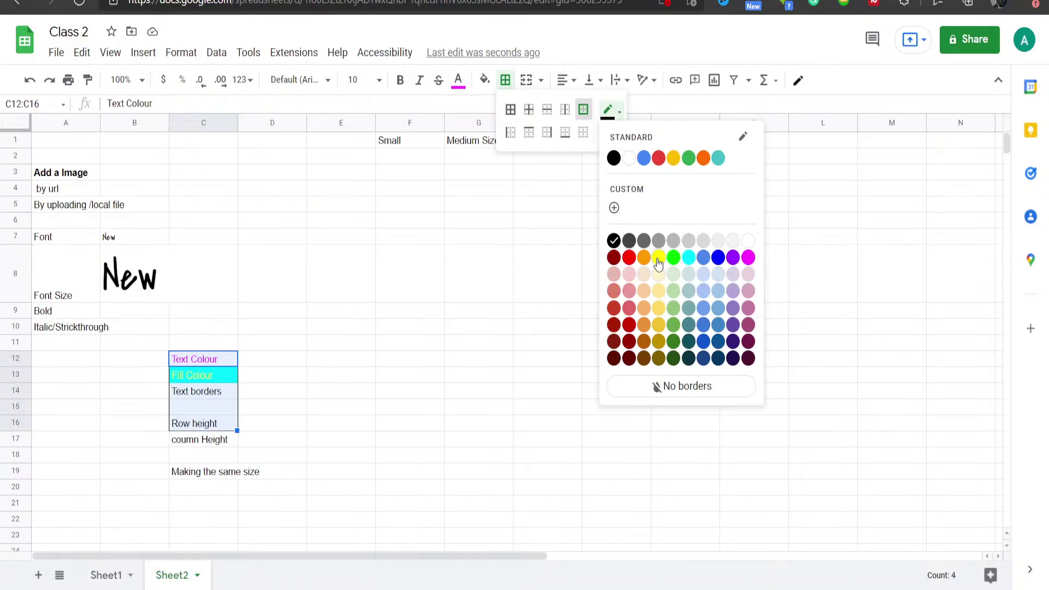
left_click(717, 257)
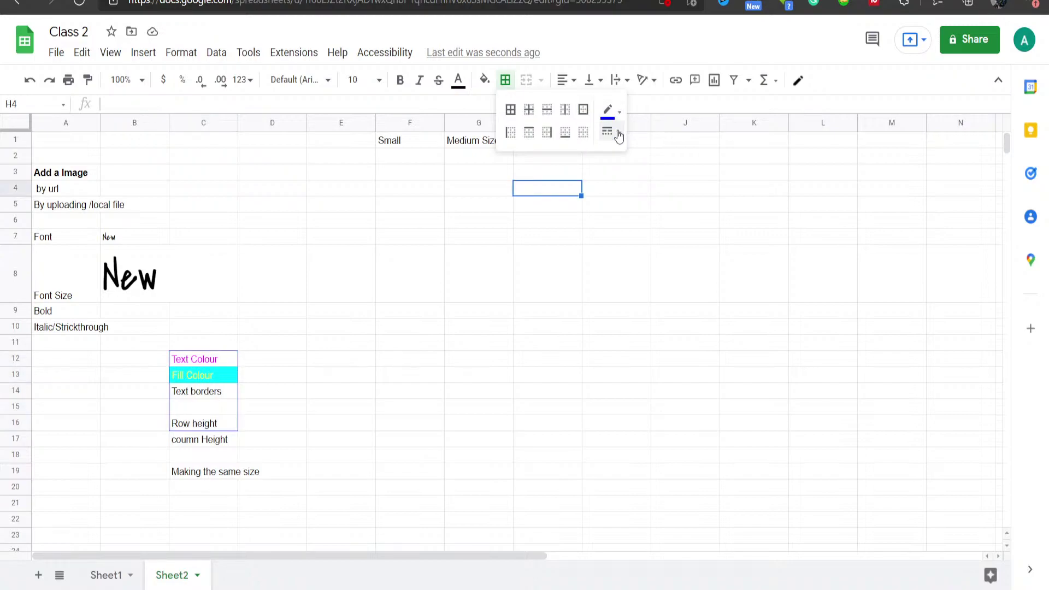
left_click(618, 135)
left_click(656, 256)
scroll(227, 273, "down", 3)
Step: Shrink the height of row 8 until the large "New" text is cut off, and fit the row to its content
left_click(228, 272)
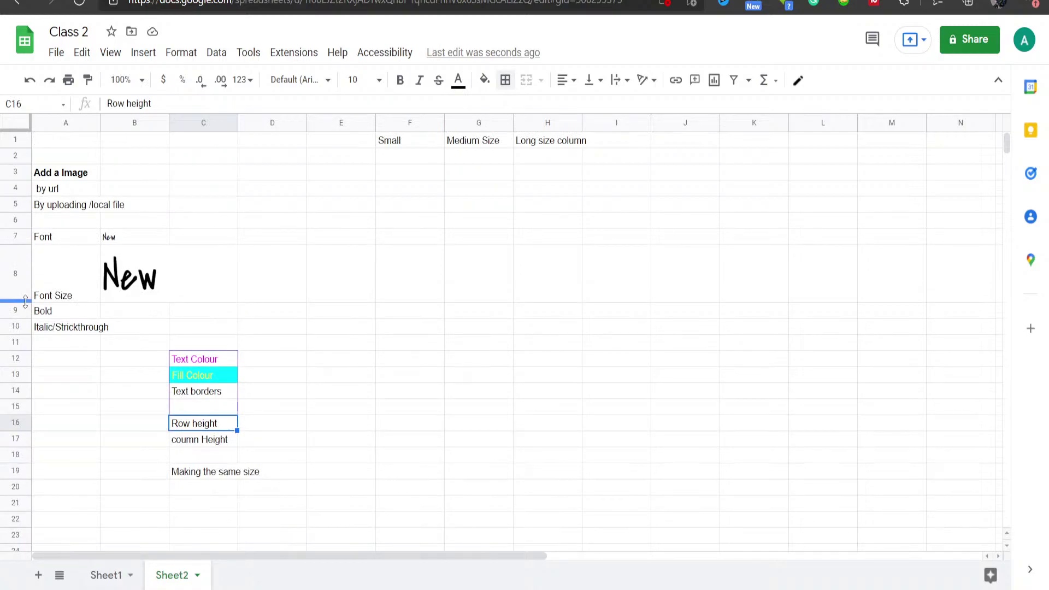
left_click_drag(25, 301, 22, 278)
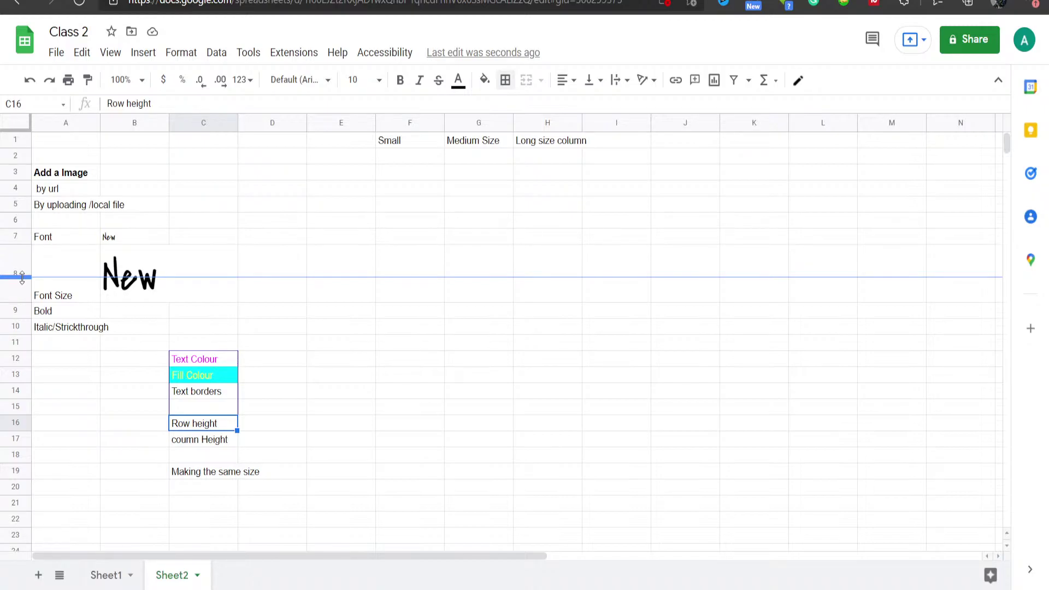
left_click_drag(22, 278, 23, 263)
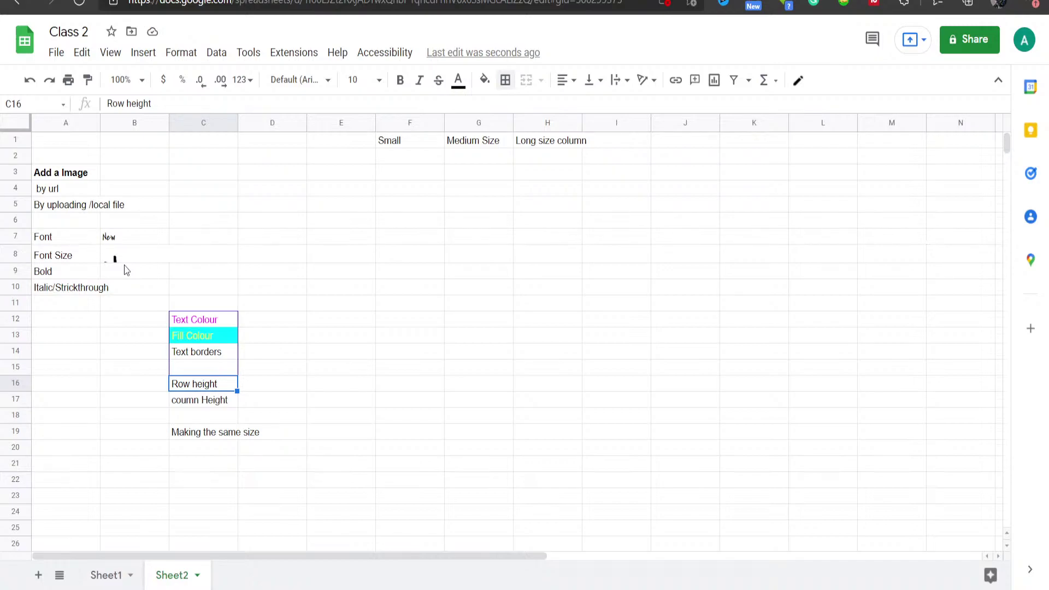
left_click(125, 262)
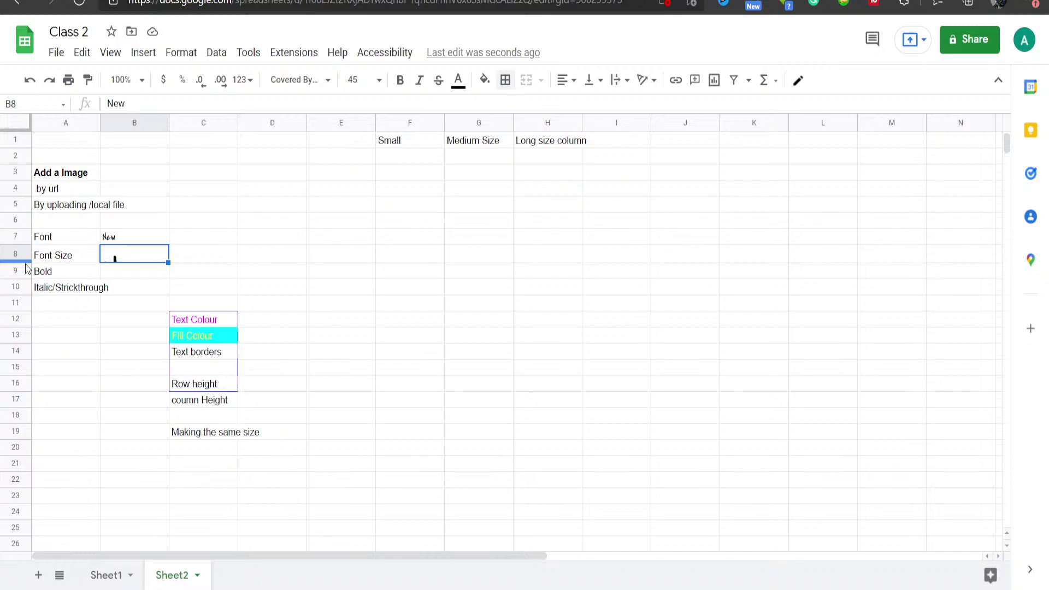
double_click(26, 262)
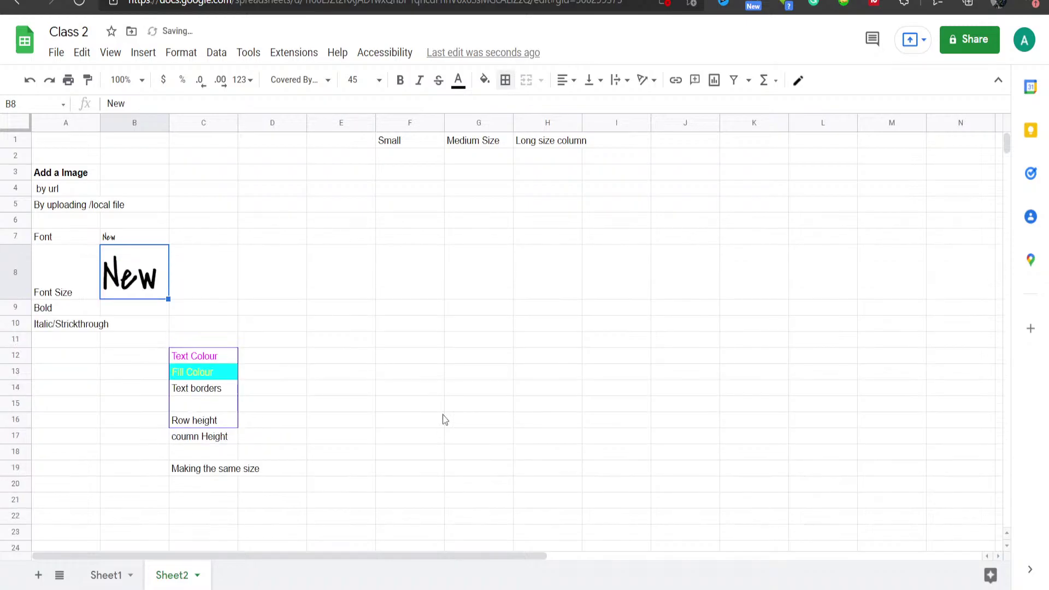
Step: Select columns F through H and fit their widths to their contents
left_click(419, 375)
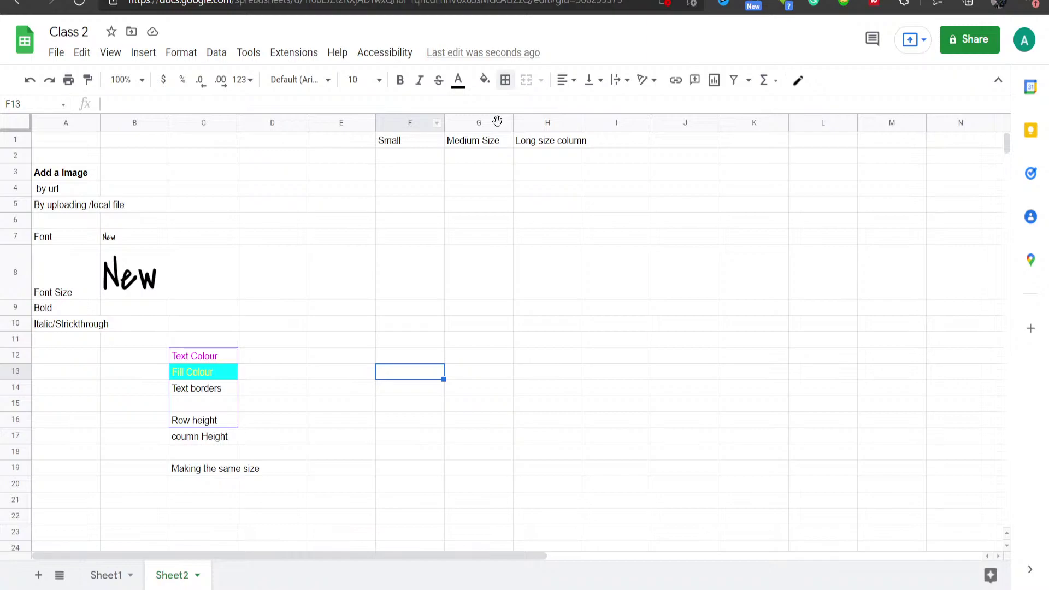
left_click_drag(411, 122, 557, 128)
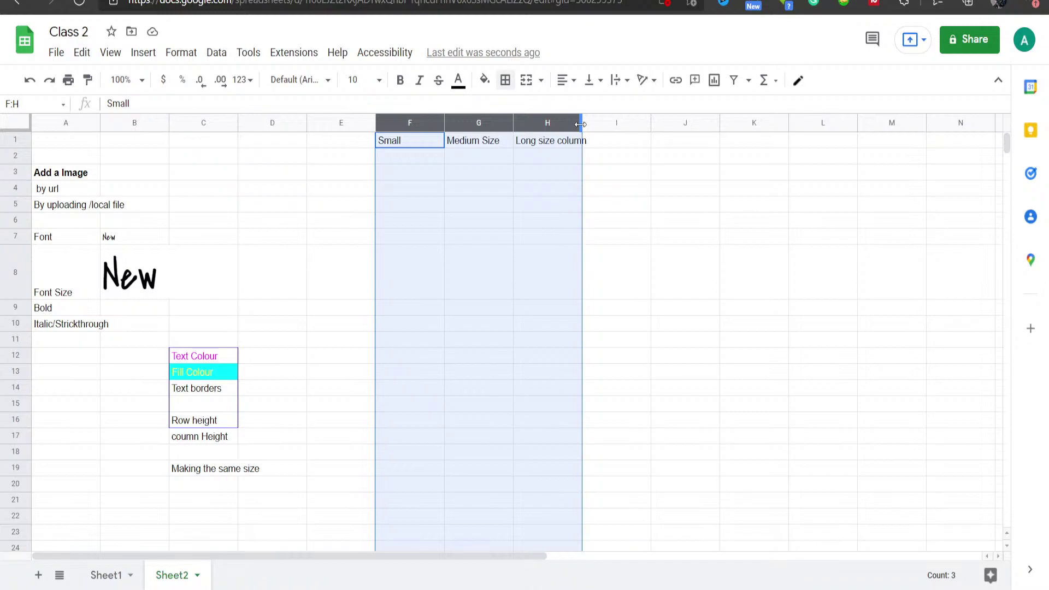
double_click(581, 124)
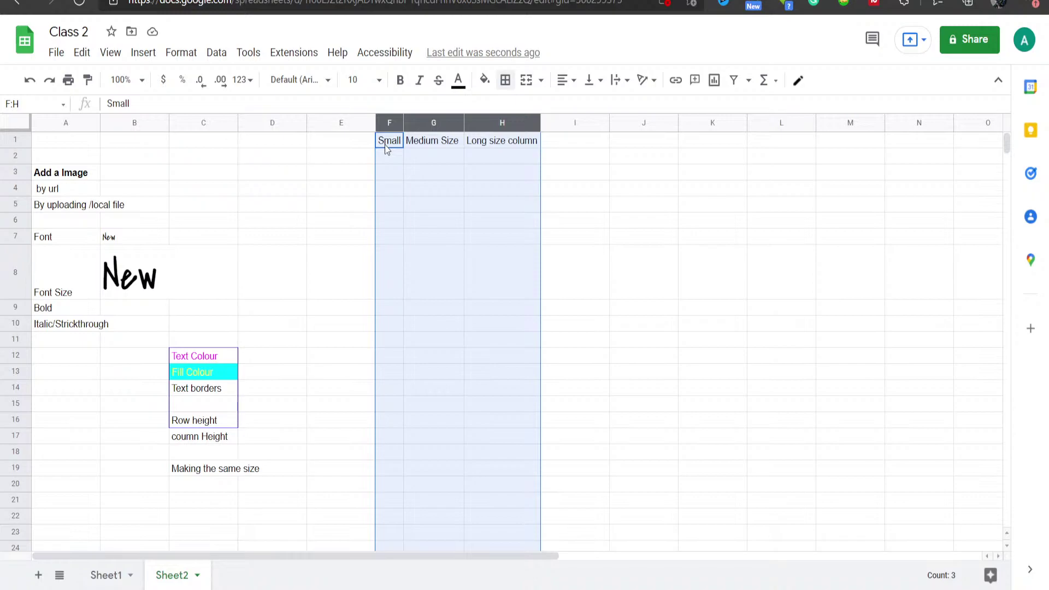
double_click(540, 122)
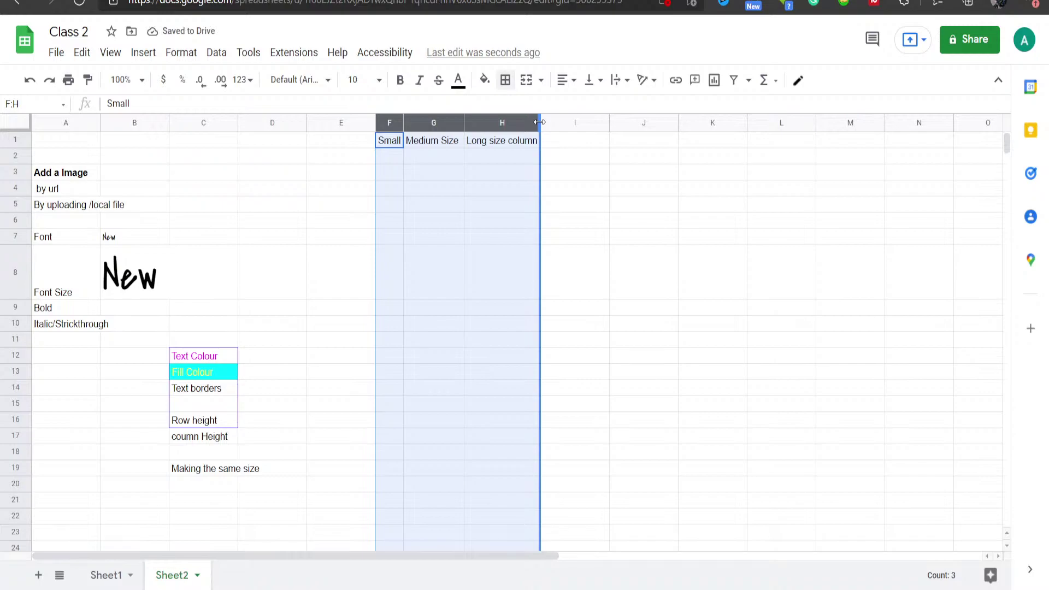
Step: Widen columns F through H to an equal width, and fit them back to their contents
left_click_drag(539, 122, 541, 123)
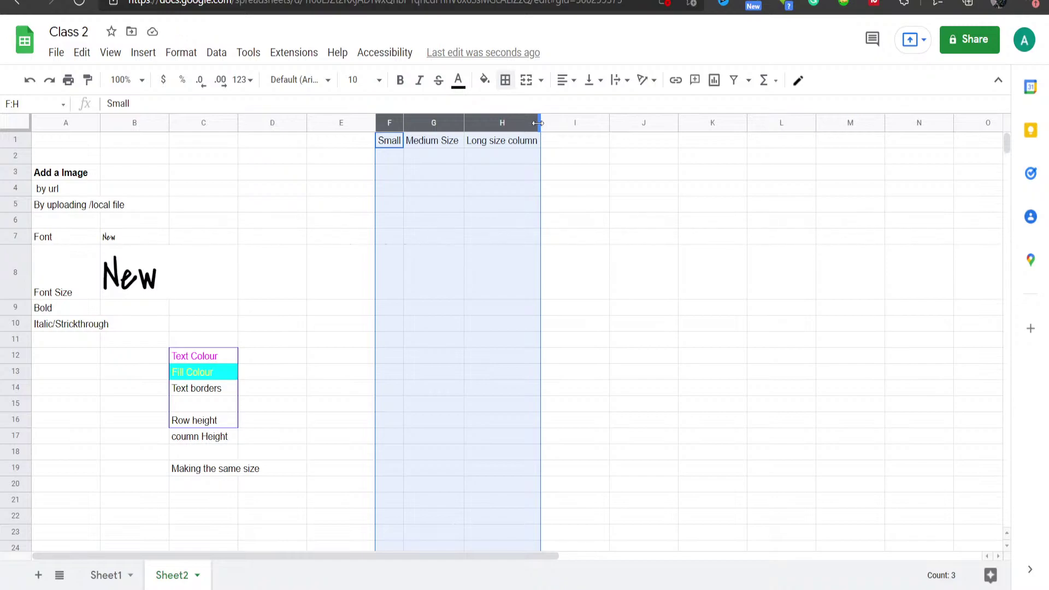
left_click_drag(538, 123, 566, 124)
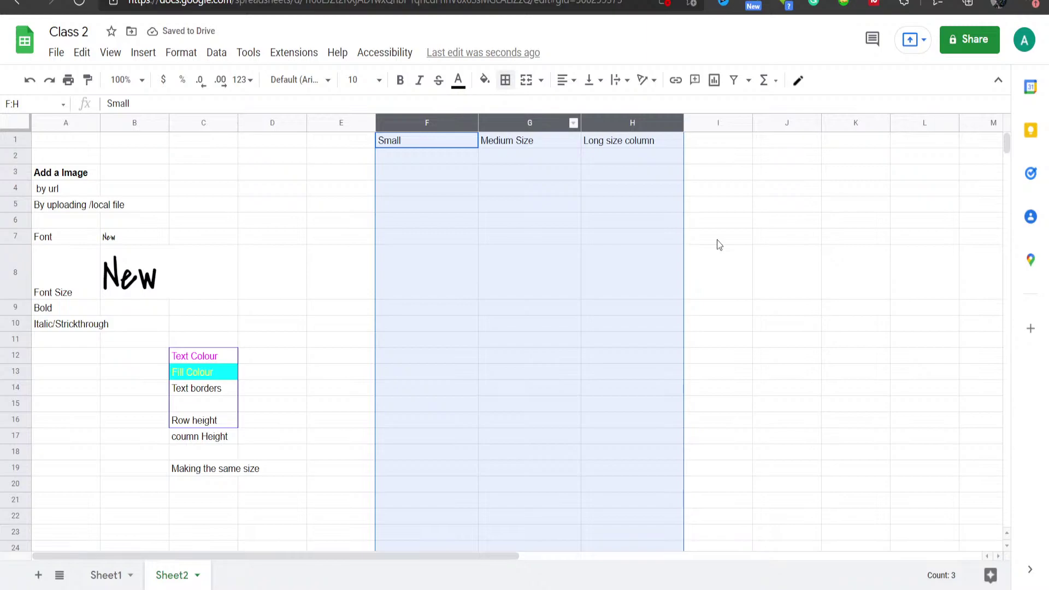
double_click(684, 122)
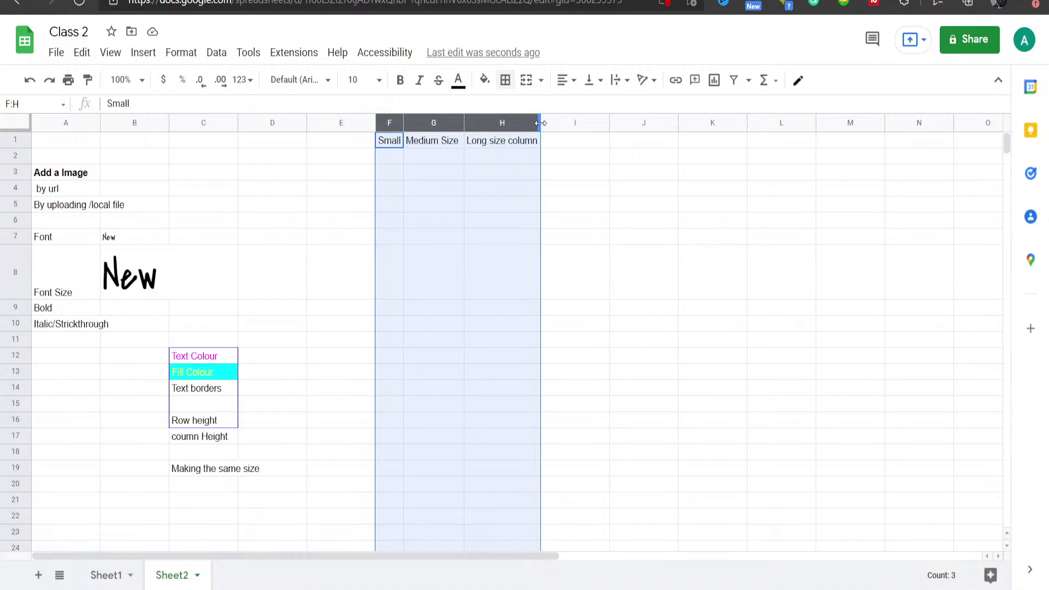
Step: Give columns F through H the same width, wide enough for "Long size column" with ample room to spare
left_click_drag(588, 118, 590, 120)
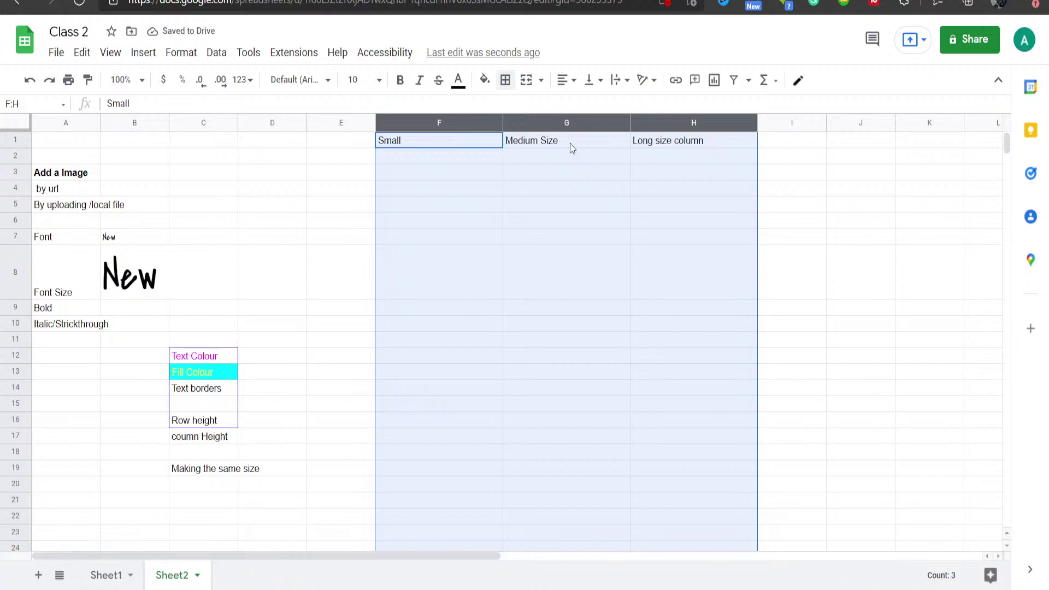
left_click(277, 330)
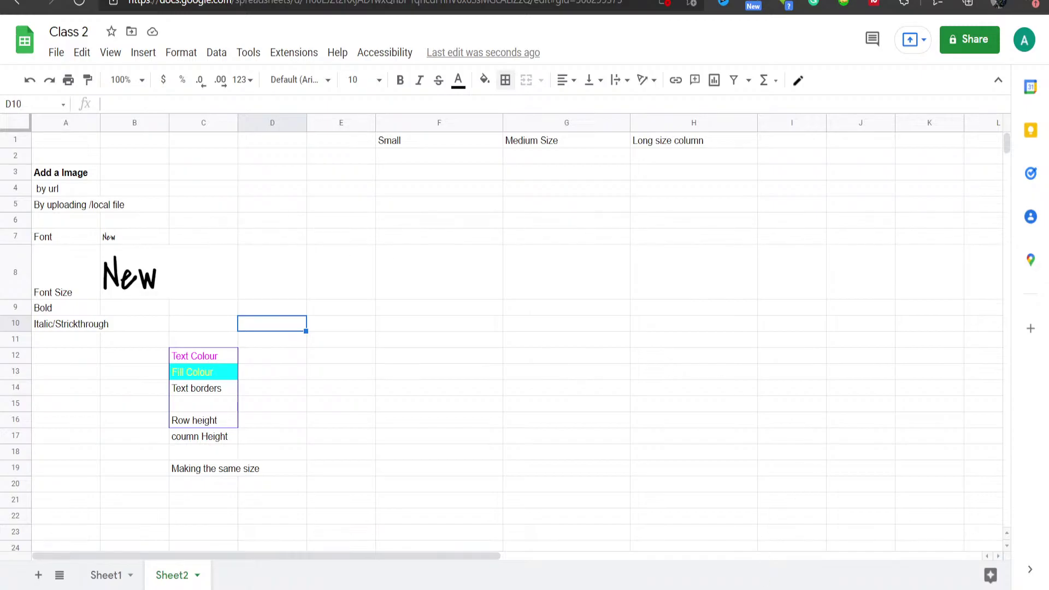
left_click(735, 589)
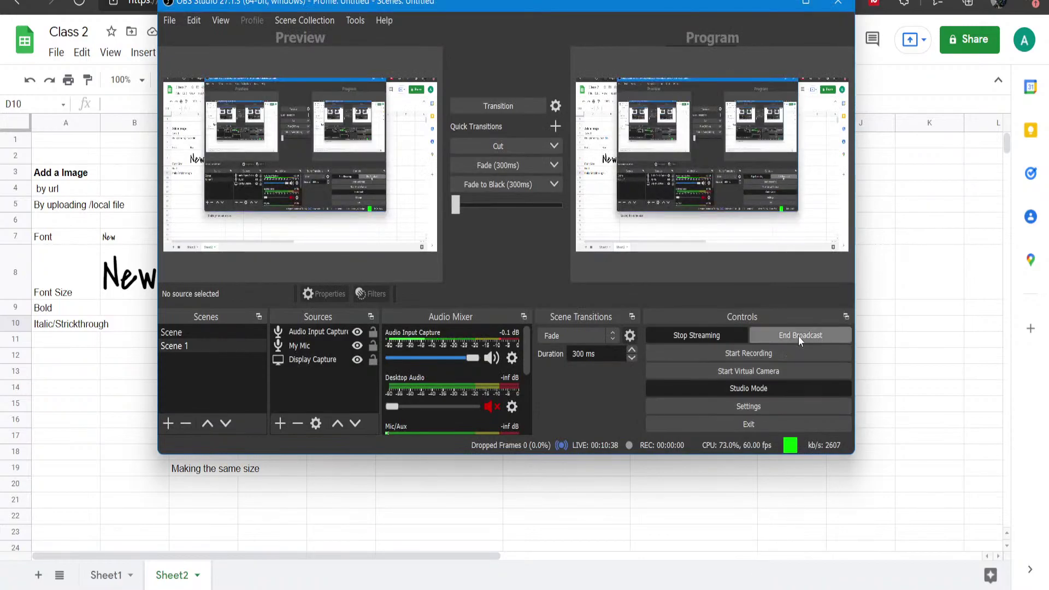